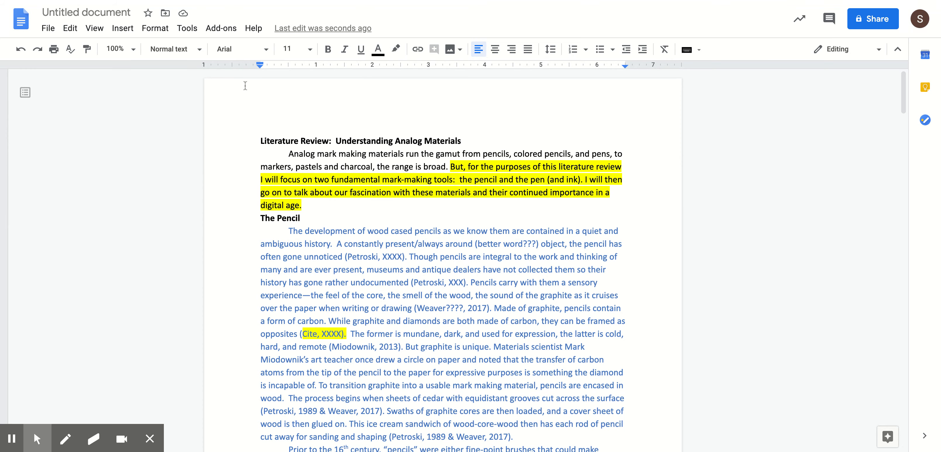
- Rename the document to the author's surname followed by "_APA practice literature review"
click(82, 12)
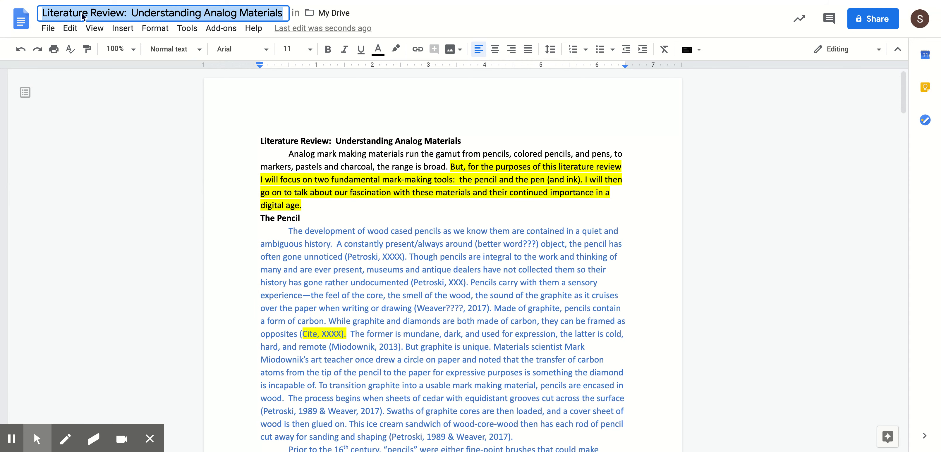
text(Nolte)
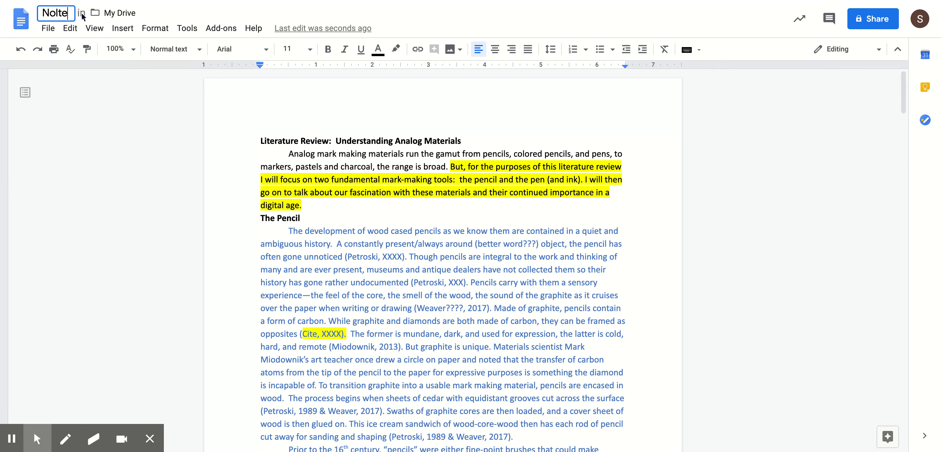
text(-Yupari_)
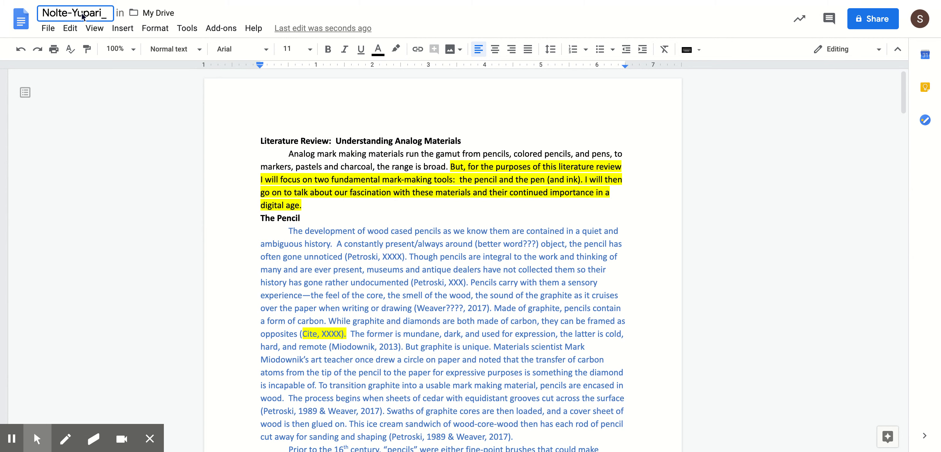
text(APA p)
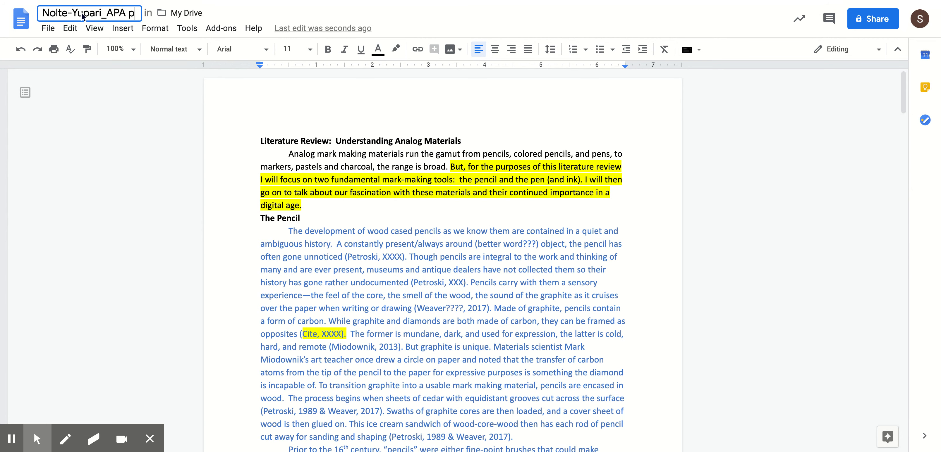
text(ractice lite)
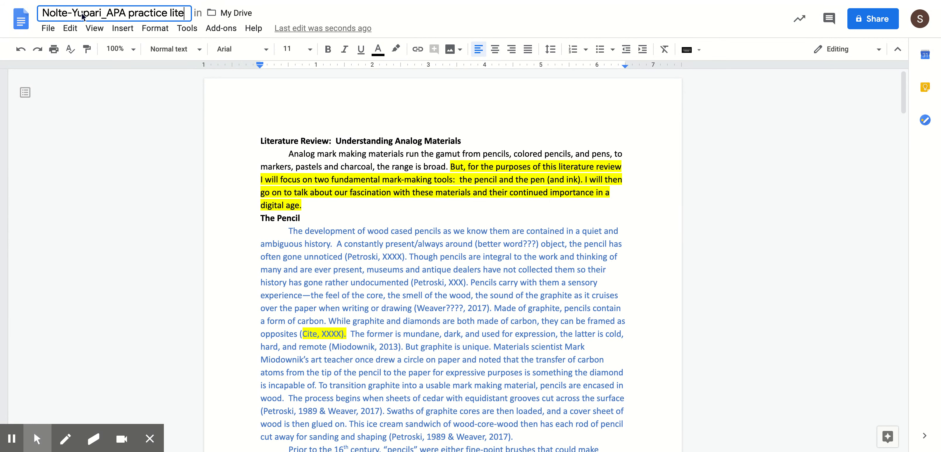
text(rature reve)
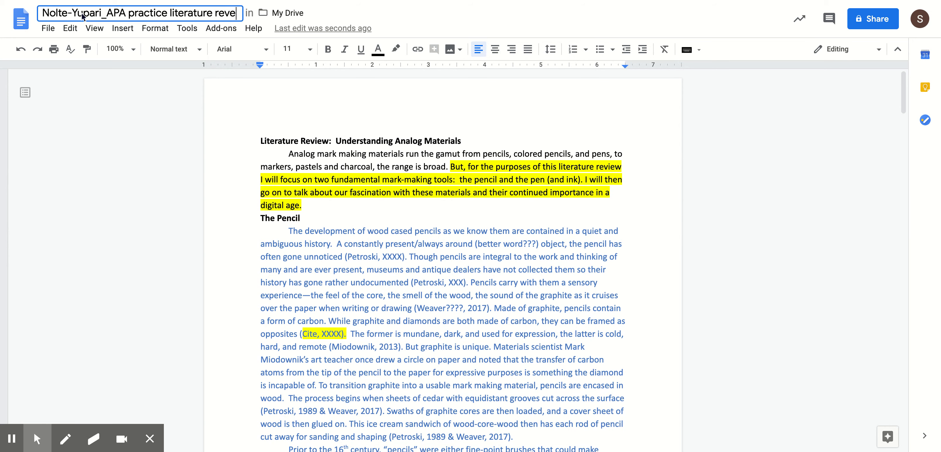
key(BackSpace)
text(iew)
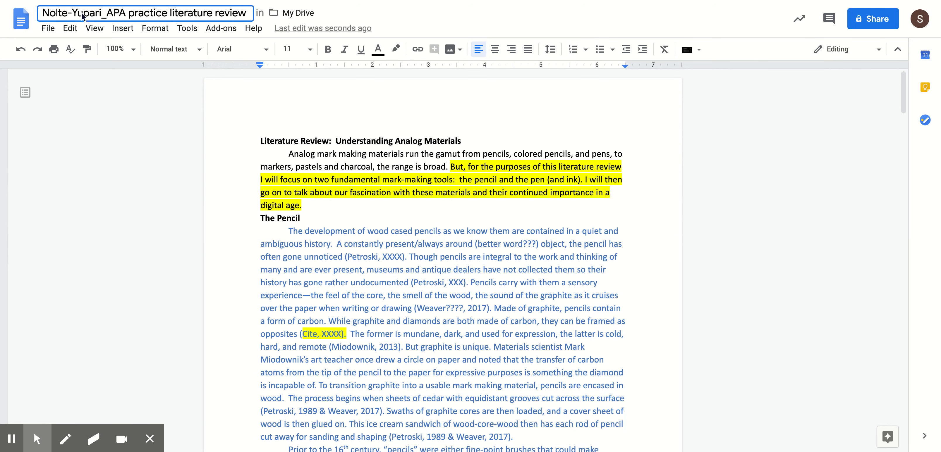
key(Return)
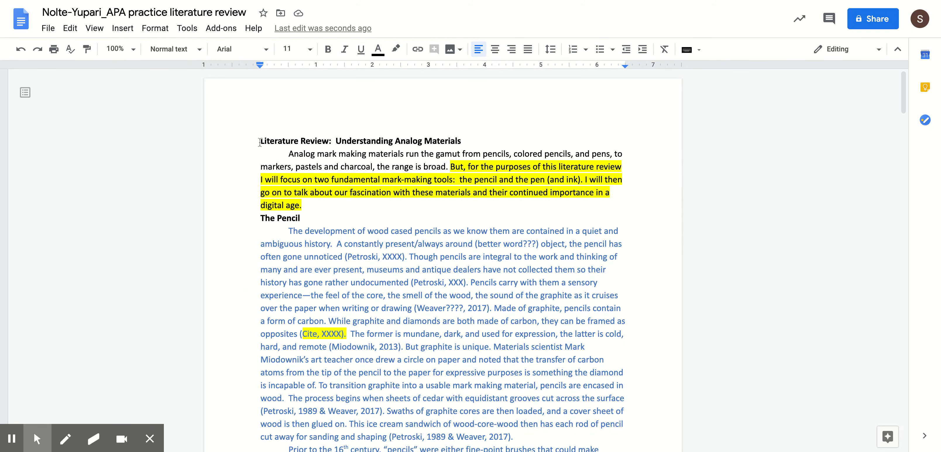
- Set the entire text, from the Literature Review heading to the final paragraph, in Cambria at size 12
mouse_move(259, 142)
mouse_down()
mouse_move(361, 309)
mouse_move(401, 414)
mouse_up()
scroll(401, 414, down, 6)
scroll(401, 415, down, 15)
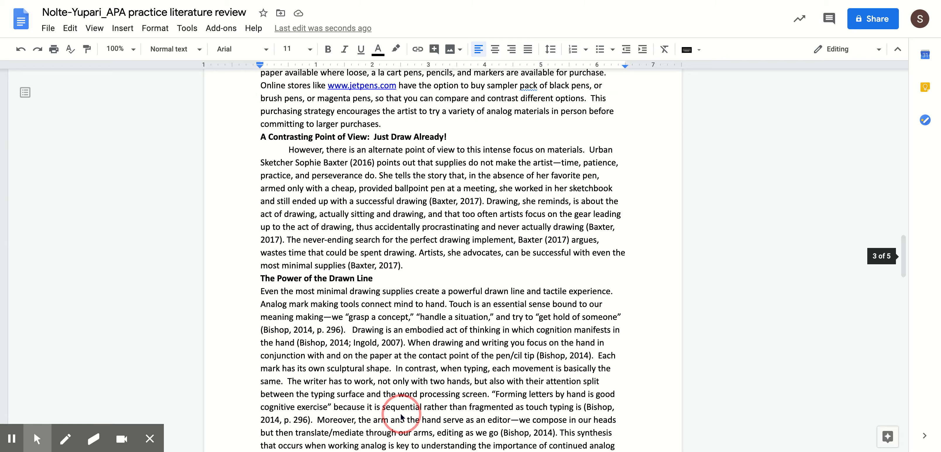
scroll(401, 417, down, 20)
scroll(399, 413, down, 8)
drag(400, 413, 430, 326)
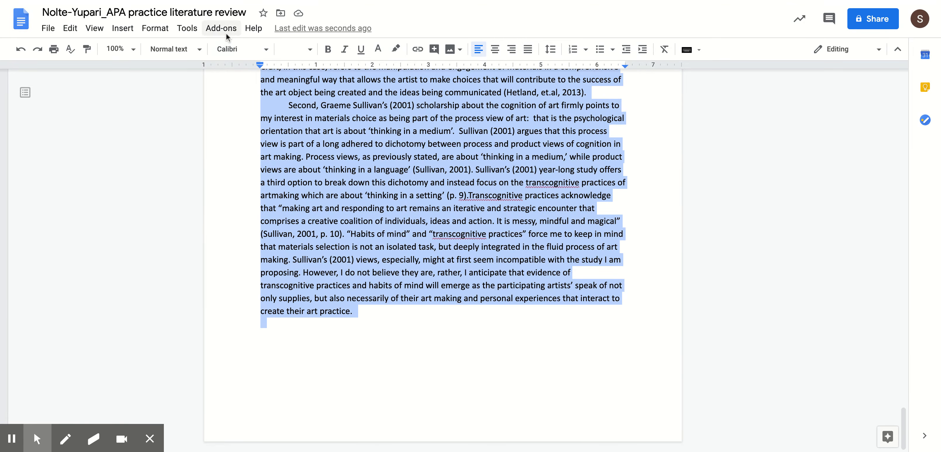
click(263, 50)
click(261, 119)
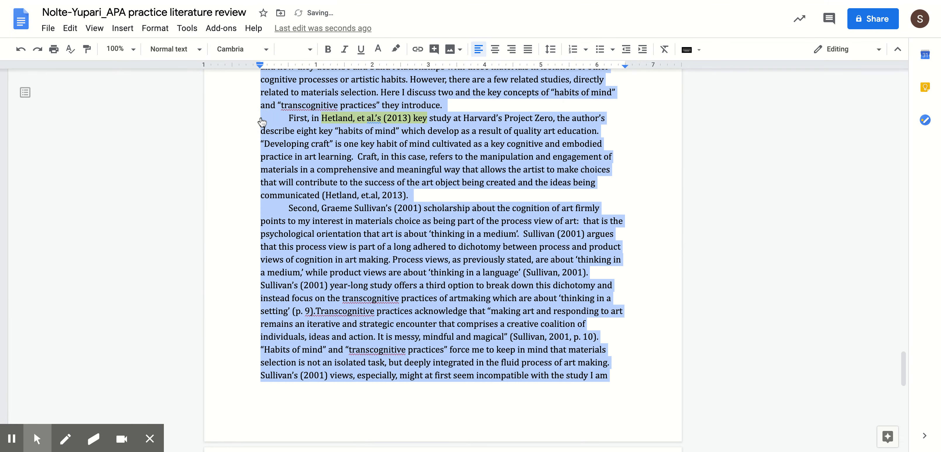
click(292, 49)
click(297, 147)
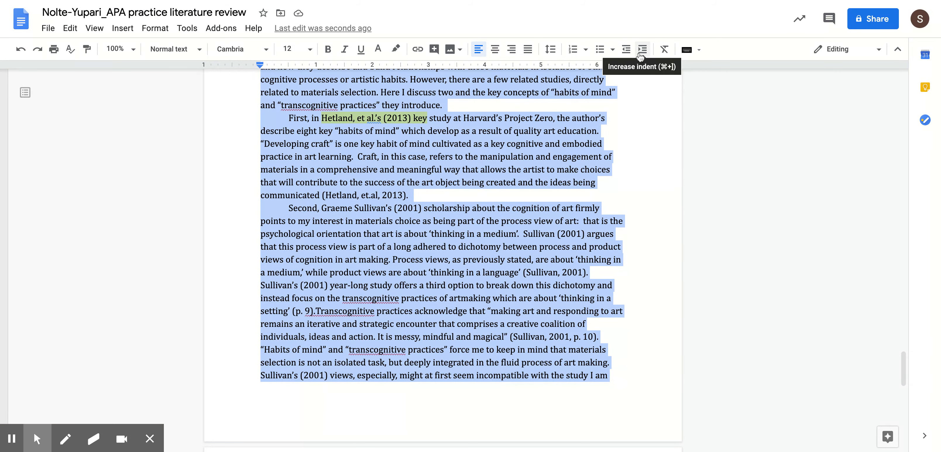
- Apply double line spacing to the entire text
click(550, 48)
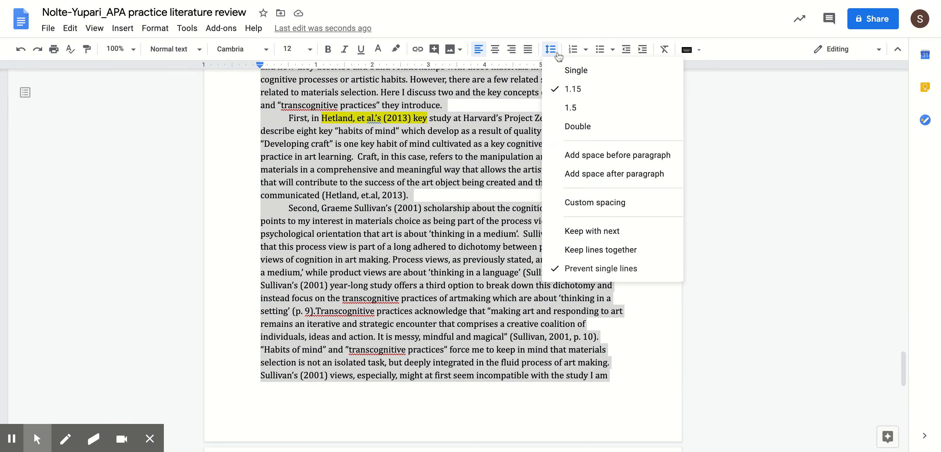
click(574, 134)
scroll(459, 257, up, 10)
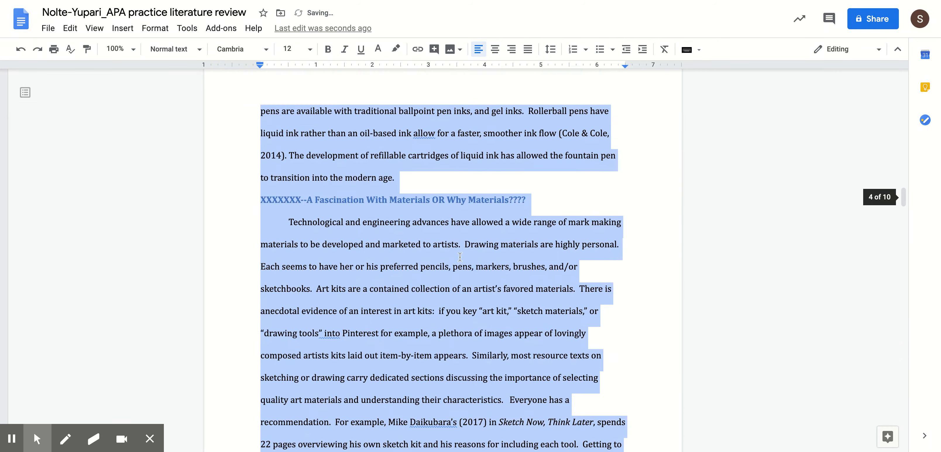
scroll(460, 257, up, 20)
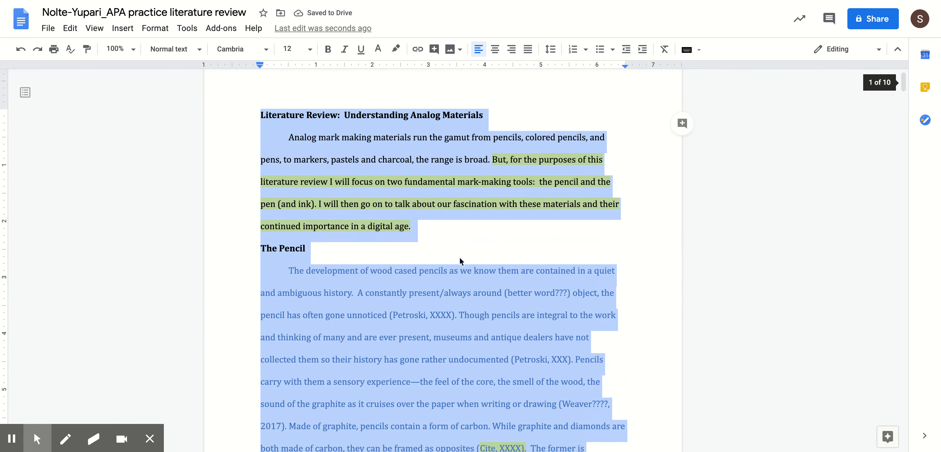
scroll(460, 261, up, 1)
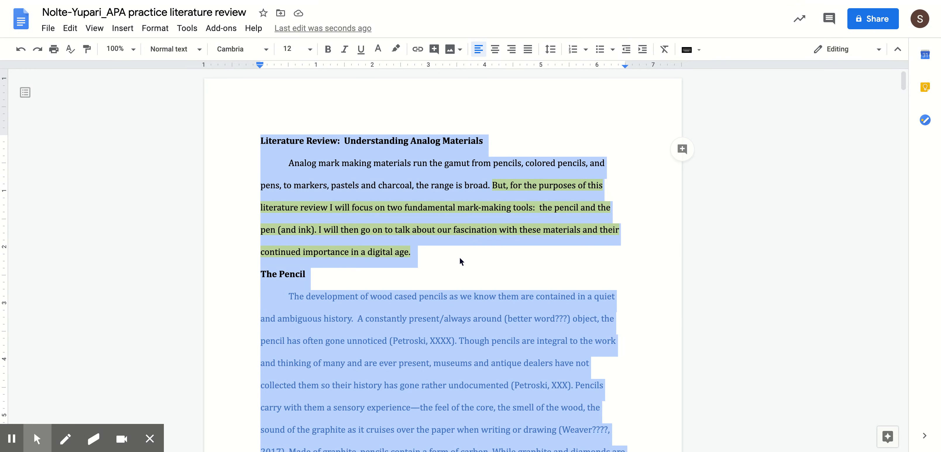
- Set the line spacing of the entire text to single
click(550, 50)
click(563, 70)
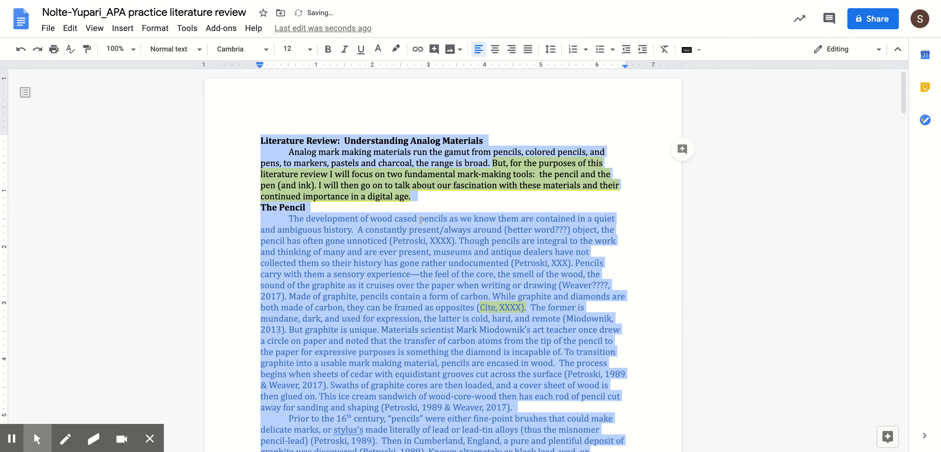
click(428, 198)
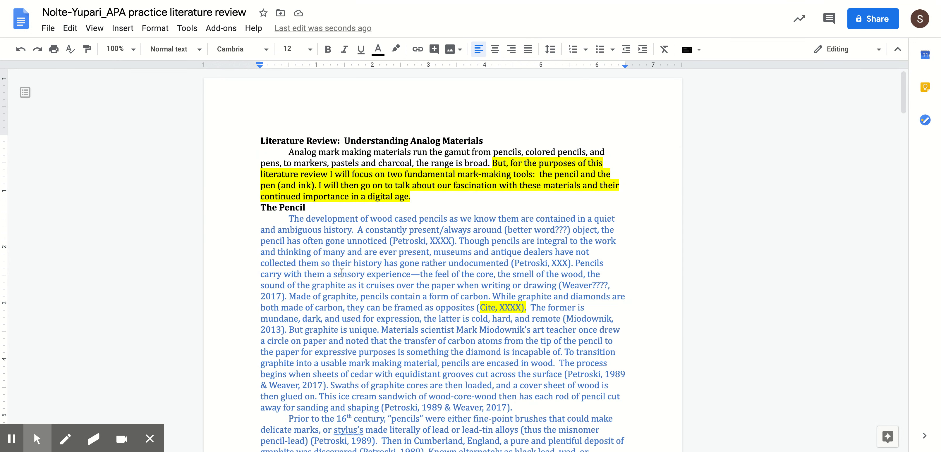
- Review the formatted literature review from the first page through the Related Studies in Art Education section
scroll(341, 273, down, 3)
scroll(365, 256, up, 2)
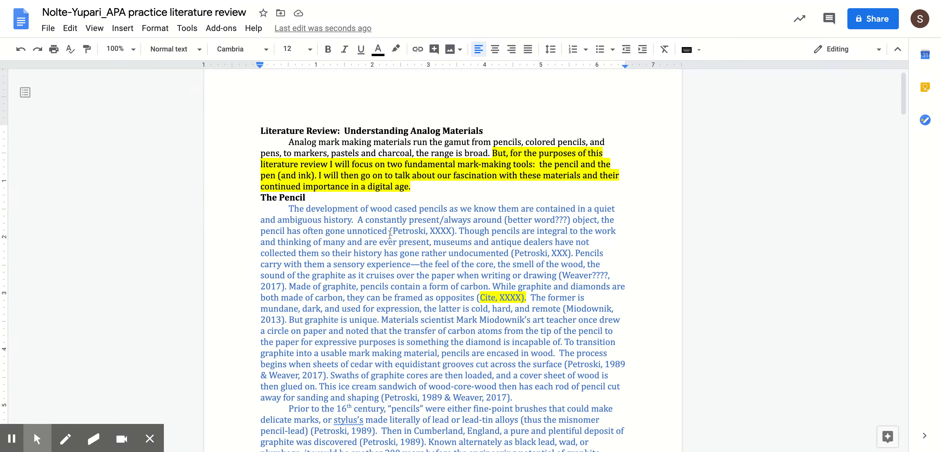
scroll(390, 234, down, 6)
scroll(389, 234, up, 7)
scroll(389, 235, down, 2)
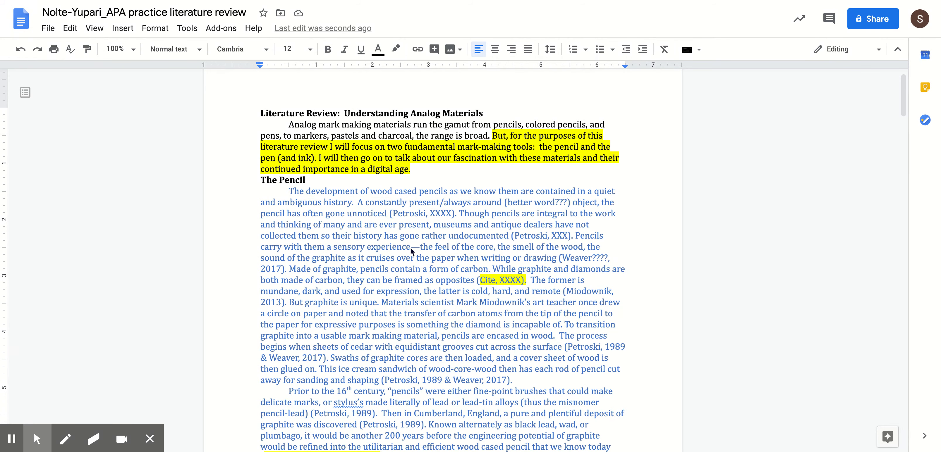
scroll(418, 214, down, 5)
scroll(419, 214, down, 15)
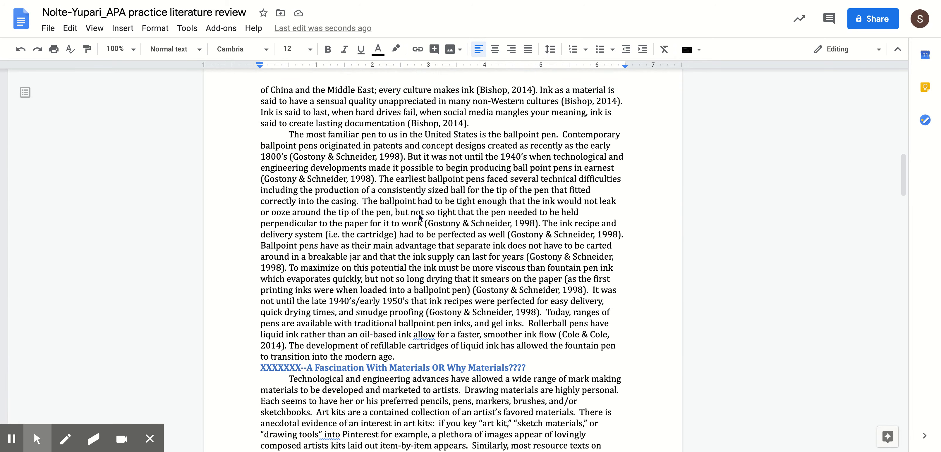
scroll(417, 213, down, 7)
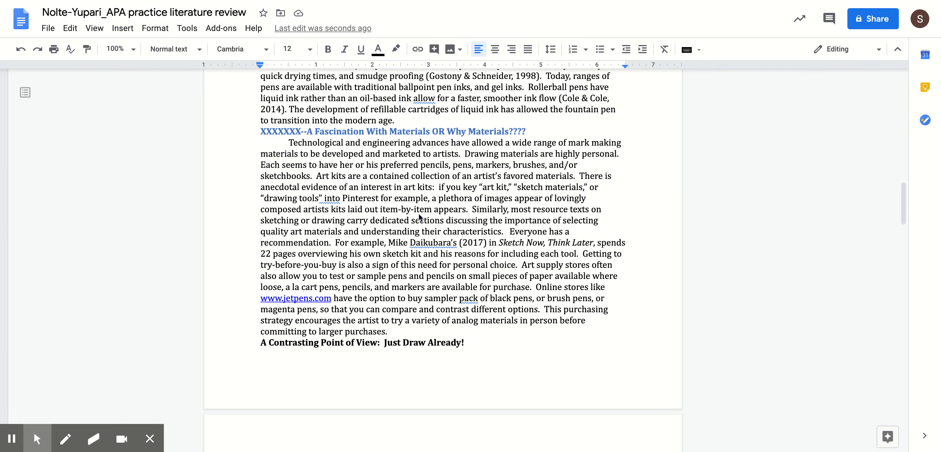
scroll(419, 215, down, 4)
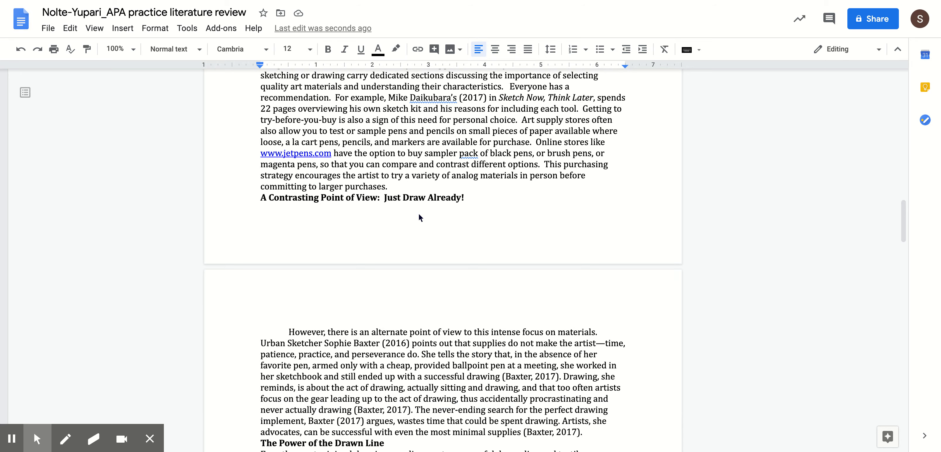
scroll(418, 213, down, 12)
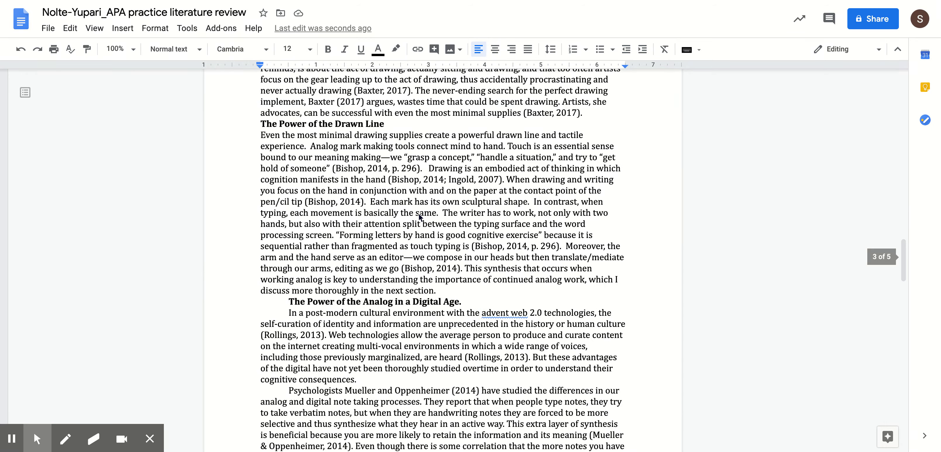
scroll(418, 214, down, 20)
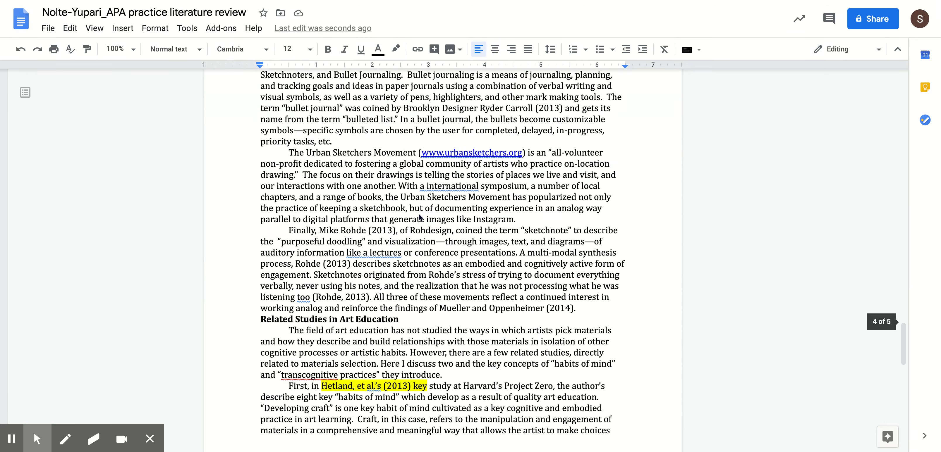
scroll(419, 217, down, 7)
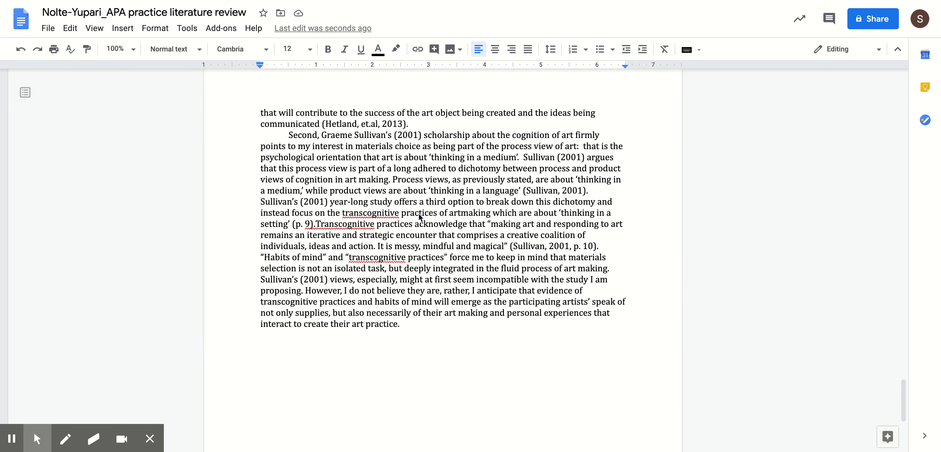
scroll(418, 213, up, 20)
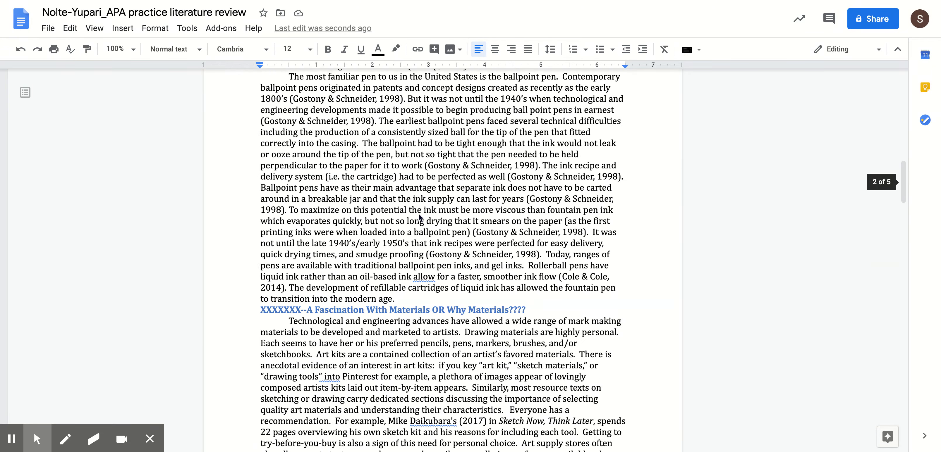
scroll(419, 215, up, 16)
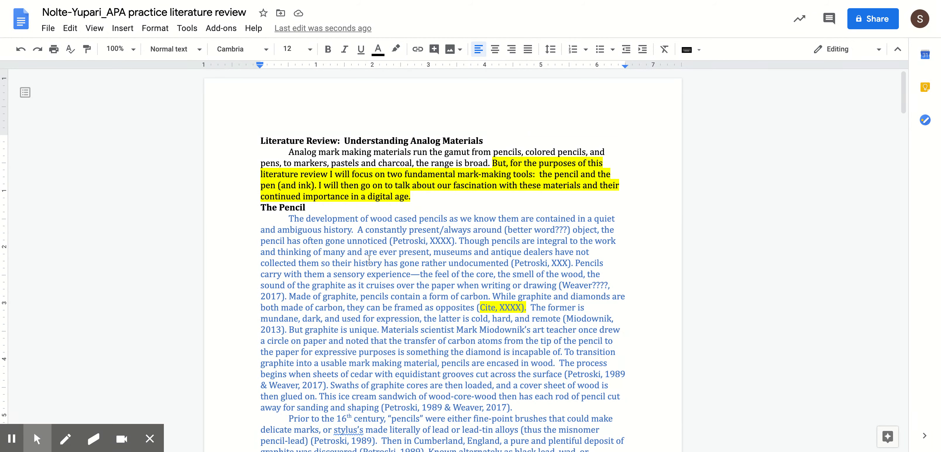
- Examine the "(better word???)" note in the first paragraph under The Pencil
scroll(368, 258, down, 4)
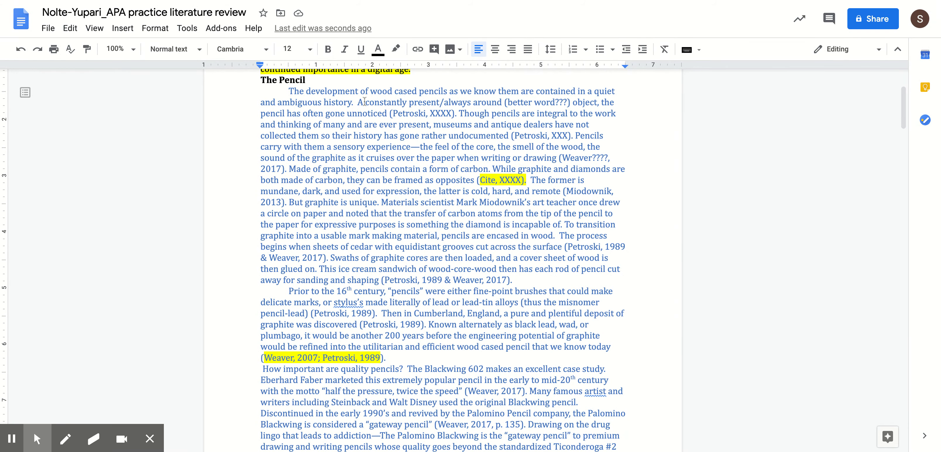
mouse_move(364, 102)
mouse_down()
mouse_move(342, 102)
mouse_move(364, 102)
mouse_up()
click(517, 102)
click(518, 102)
mouse_move(517, 102)
mouse_down()
mouse_move(563, 102)
mouse_move(529, 102)
mouse_up()
drag(550, 103, 560, 102)
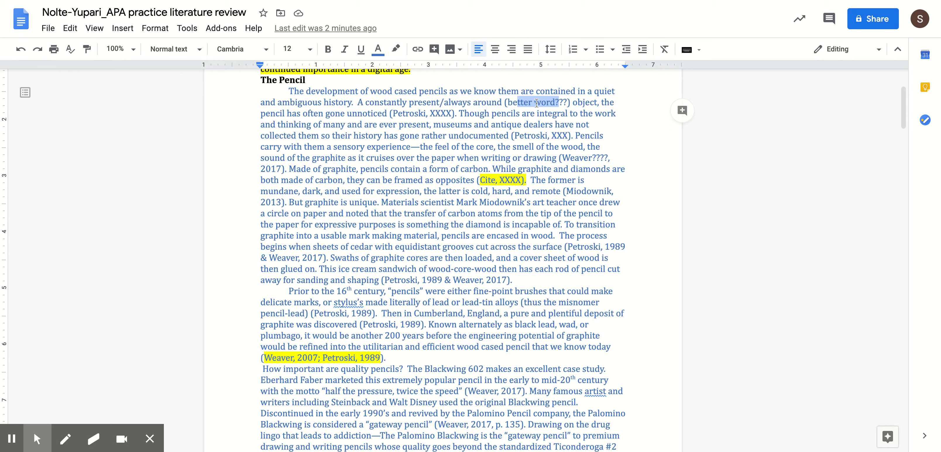
click(418, 113)
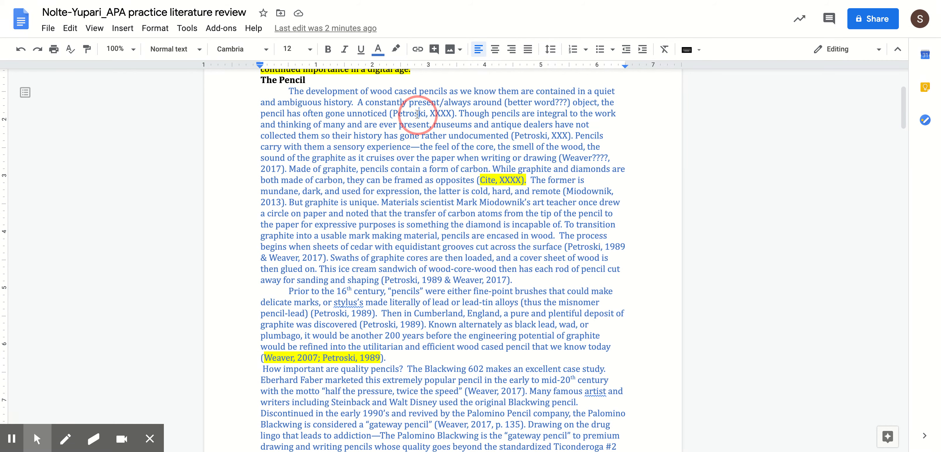
click(534, 103)
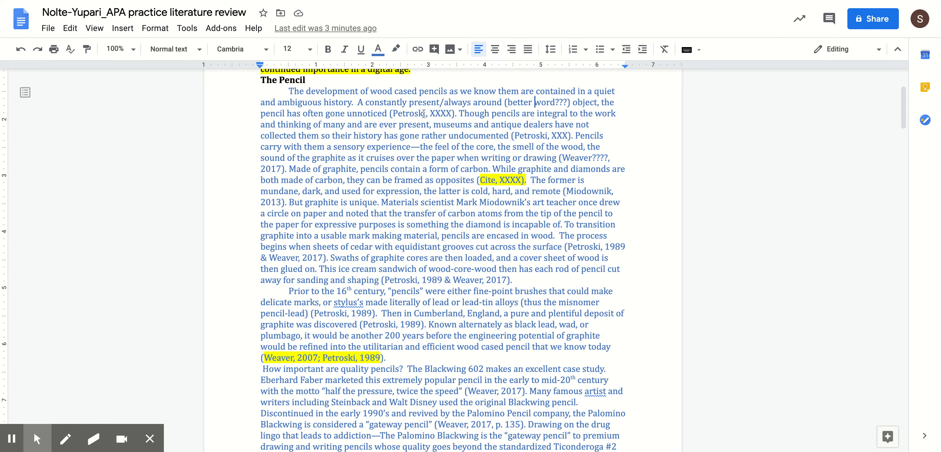
- Highlight the first incomplete citation with an XXXX year in the opening paragraph of The Pencil in yellow
click(397, 114)
drag(397, 114, 455, 116)
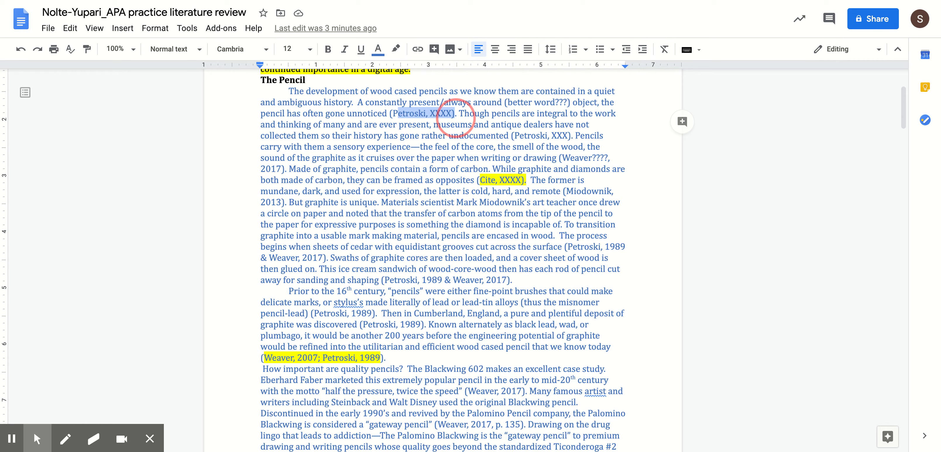
click(396, 49)
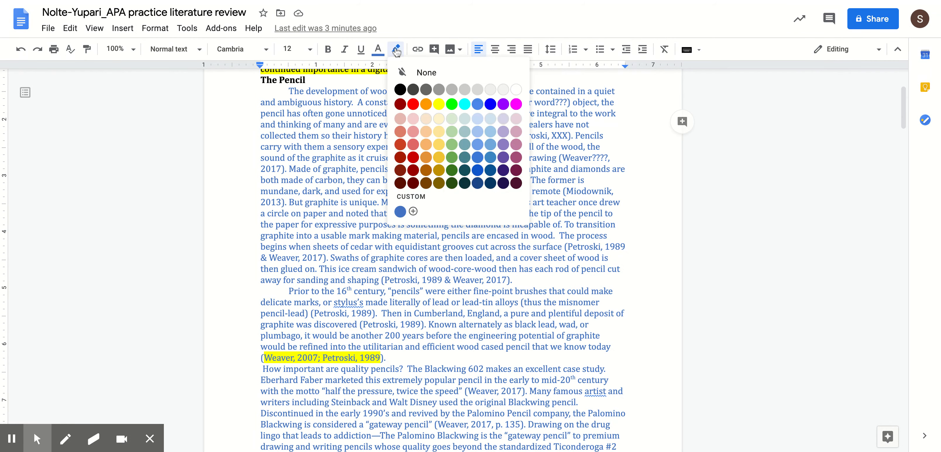
click(439, 106)
click(440, 125)
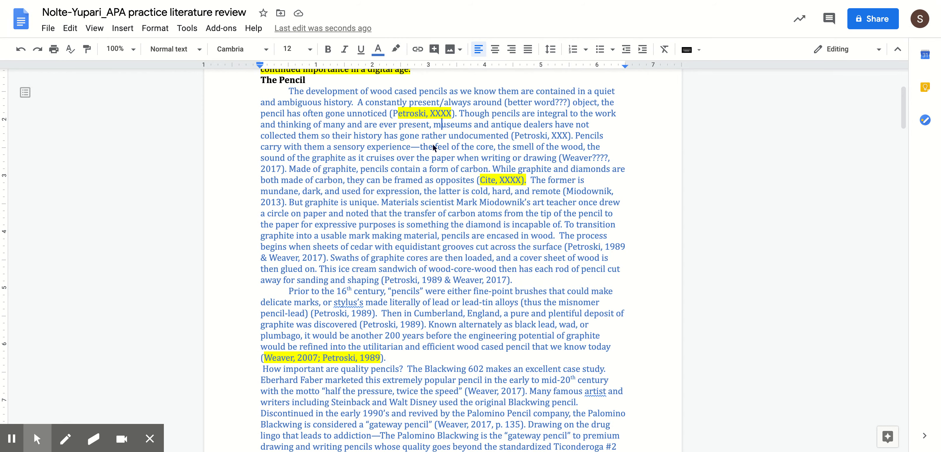
- Examine the unfinished "Cite, XXXX" and "Weaver????" citations in the first paragraph under The Pencil
click(505, 180)
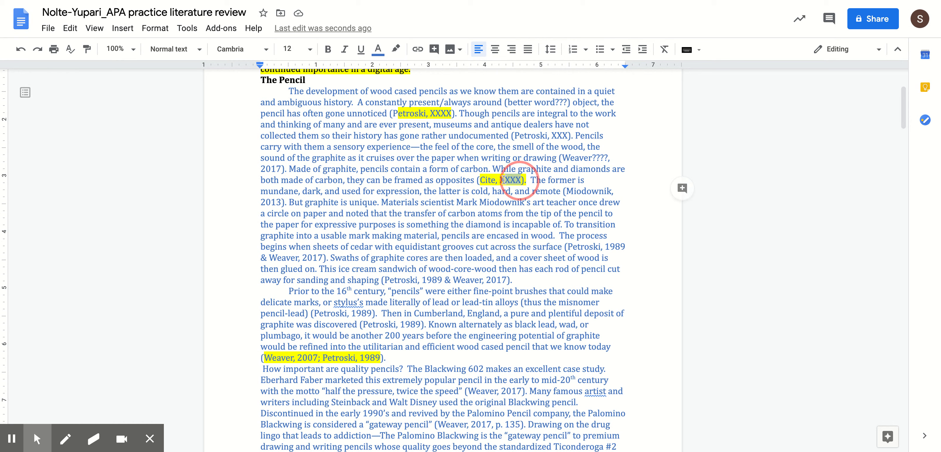
mouse_move(522, 179)
mouse_down()
mouse_move(480, 180)
mouse_move(504, 179)
mouse_up()
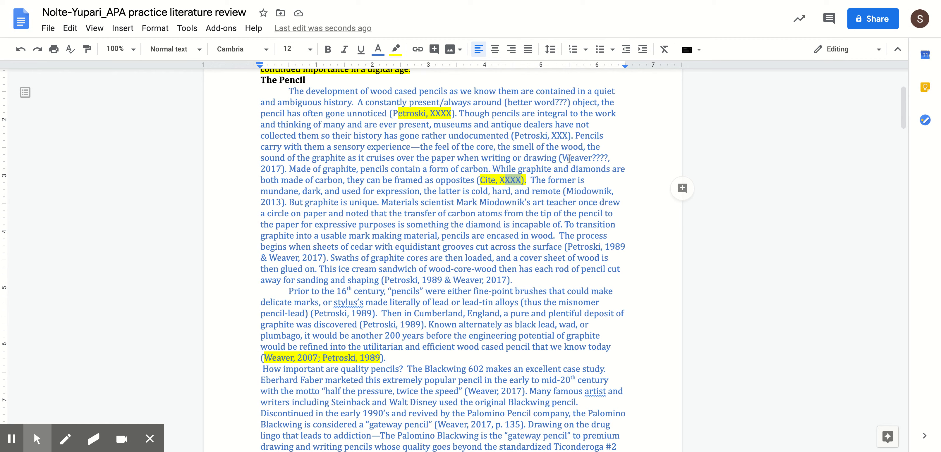
drag(562, 157, 609, 158)
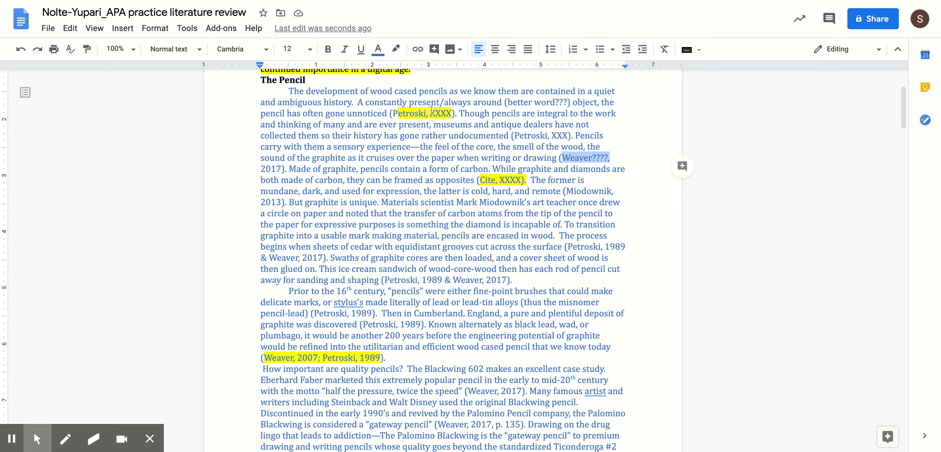
- Replace the XXXX placeholder in the first Petroski citation under The Pencil with the year 1989
click(452, 115)
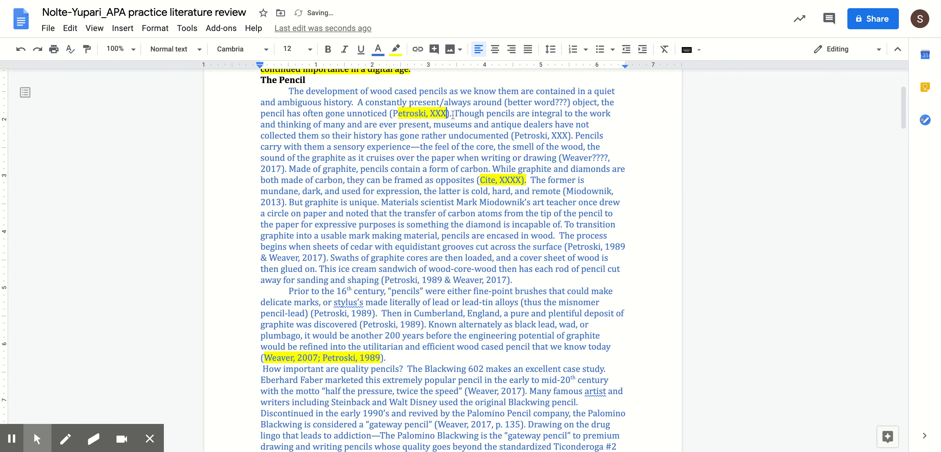
key(BackSpace)
key(BackSpace)
key(BackSpace)
key(BackSpace)
text(1989)
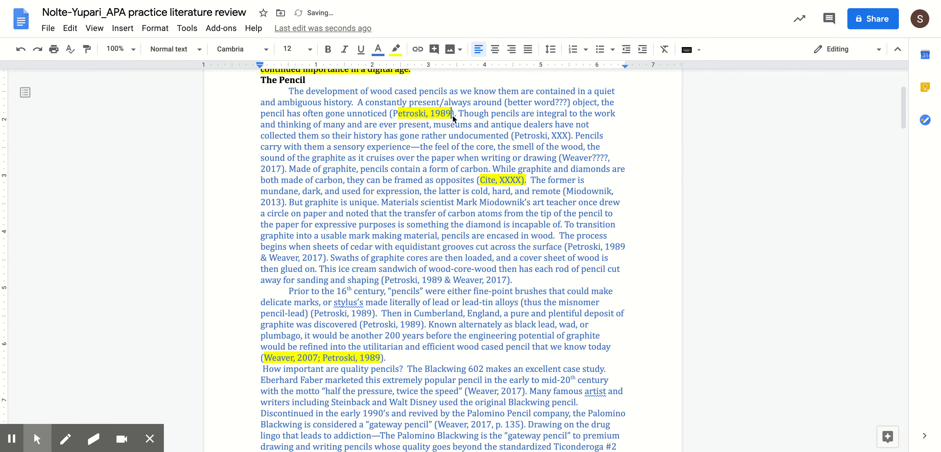
- Remove the yellow highlight from the first Petroski citation under The Pencil
drag(456, 114, 399, 114)
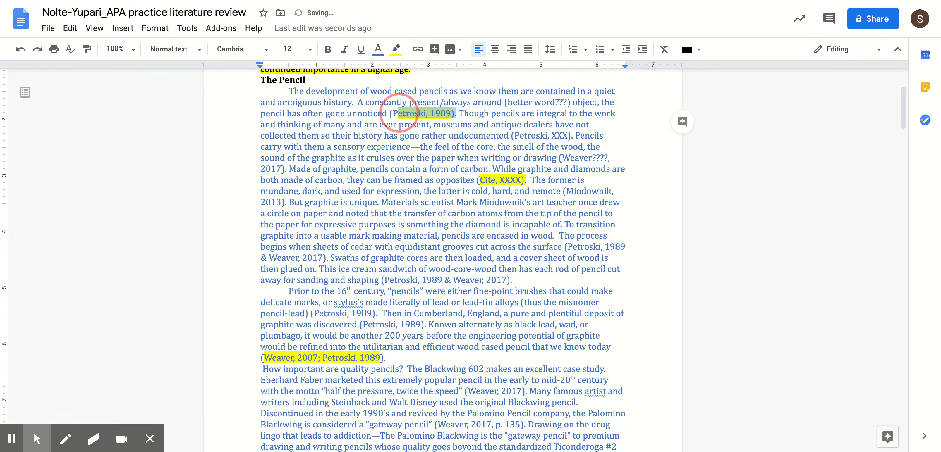
click(395, 49)
click(402, 70)
click(437, 169)
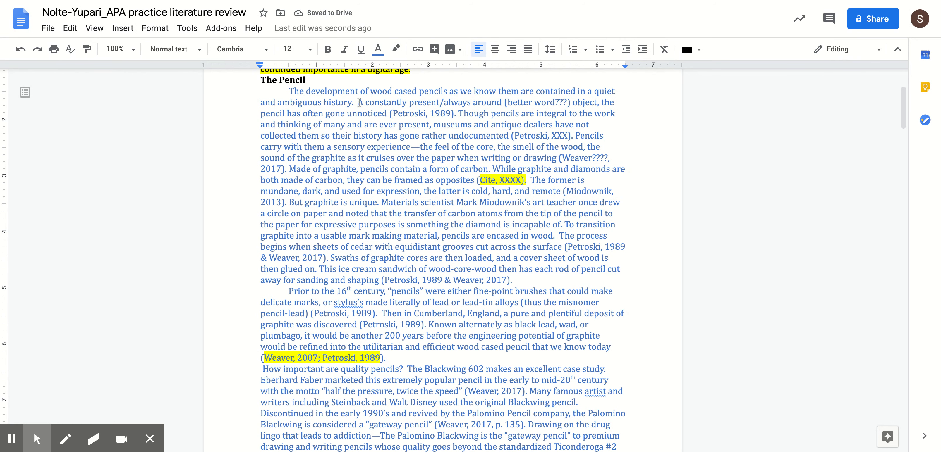
- Replace the wording "constantly present/always around" in the first paragraph under The Pencil with "ubiquitous"
drag(359, 102, 578, 102)
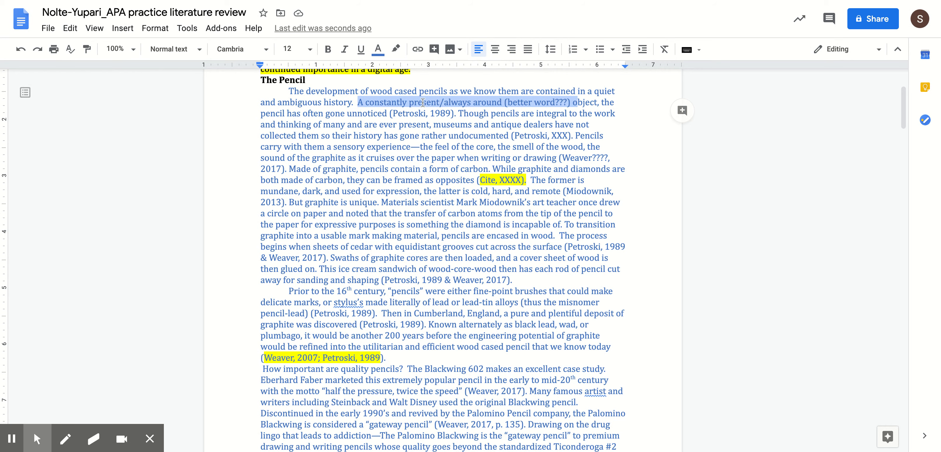
click(496, 101)
click(504, 102)
key(BackSpace)
key(BackSpace)
key(BackSpace)
key(BackSpace)
key(BackSpace)
key(BackSpace)
key(BackSpace)
key(BackSpace)
key(BackSpace)
key(BackSpace)
key(BackSpace)
key(BackSpace)
key(BackSpace)
key(BackSpace)
key(BackSpace)
key(BackSpace)
key(BackSpace)
key(BackSpace)
key(BackSpace)
key(BackSpace)
key(BackSpace)
key(BackSpace)
key(BackSpace)
key(BackSpace)
key(BackSpace)
key(BackSpace)
key(BackSpace)
key(BackSpace)
key(BackSpace)
key(BackSpace)
key(BackSpace)
key(BackSpace)
key(BackSpace)
text(ubiquitous)
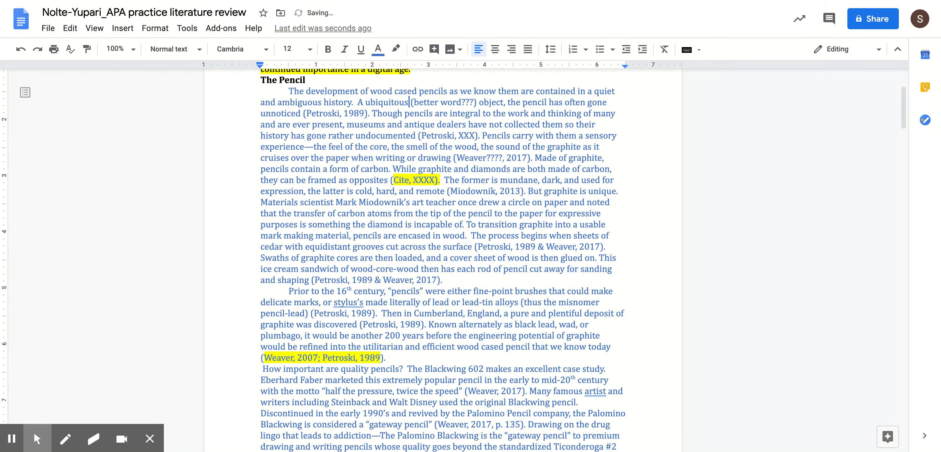
- Delete the "(better word???)" note and its extra space between "ubiquitous" and "object"
click(477, 102)
key(BackSpace)
key(BackSpace)
key(BackSpace)
key(BackSpace)
key(BackSpace)
key(BackSpace)
key(BackSpace)
key(BackSpace)
key(BackSpace)
key(BackSpace)
key(BackSpace)
key(BackSpace)
key(BackSpace)
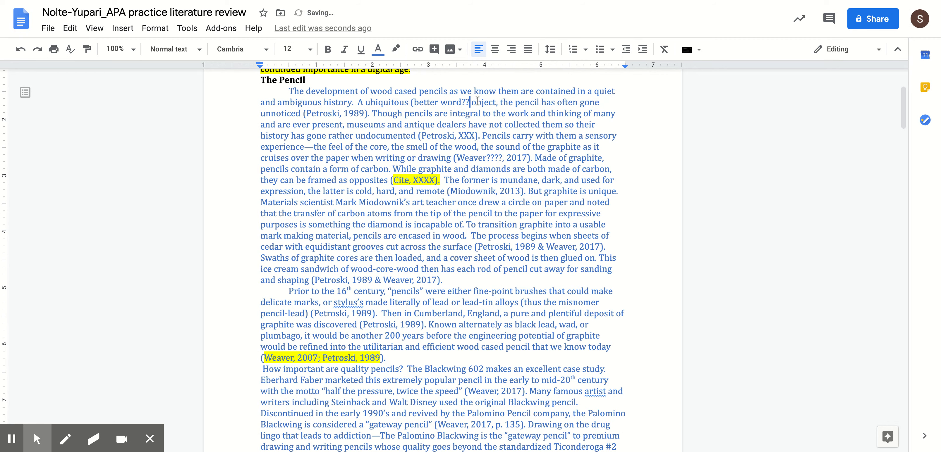
key(BackSpace)
key(BackSpace)
key(BackSpace)
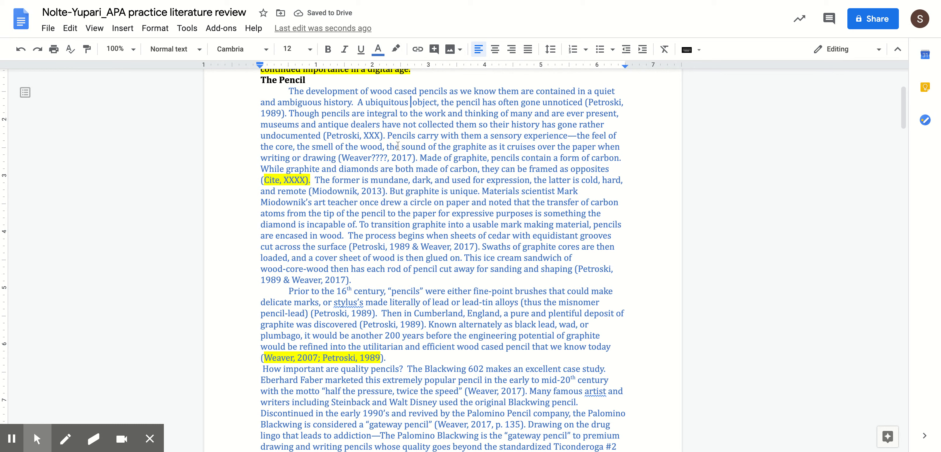
key(BackSpace)
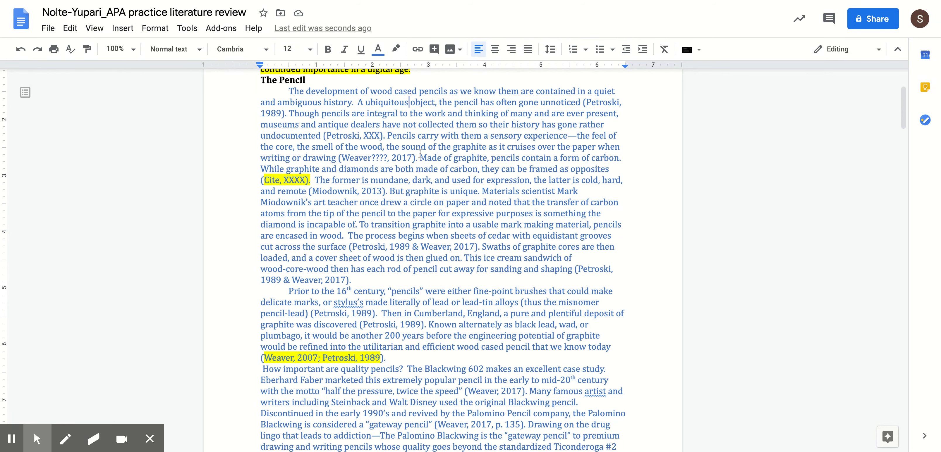
- Delete the four question marks after Weaver in the 2017 citation in the first paragraph under The Pencil
click(388, 158)
key(BackSpace)
key(BackSpace)
key(BackSpace)
key(BackSpace)
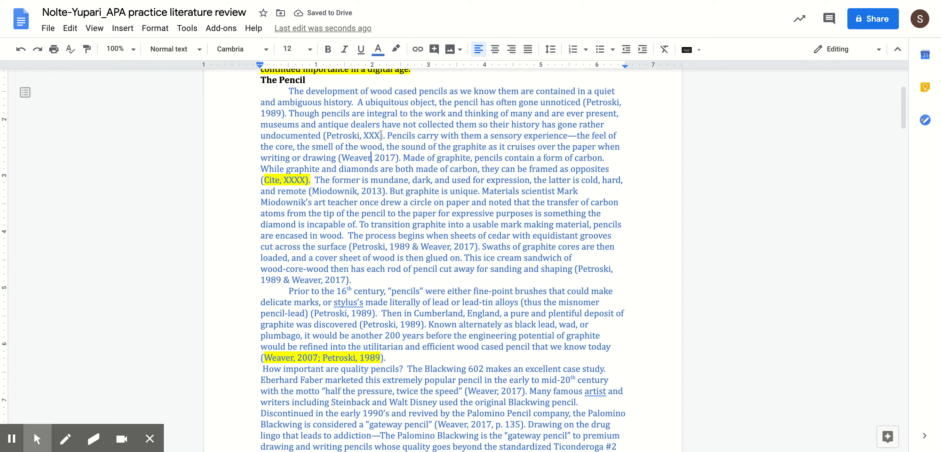
- Replace the XXX placeholder in the Petroski citation after "undocumented" with the year 1989
click(381, 136)
key(BackSpace)
key(BackSpace)
key(BackSpace)
text(1989)
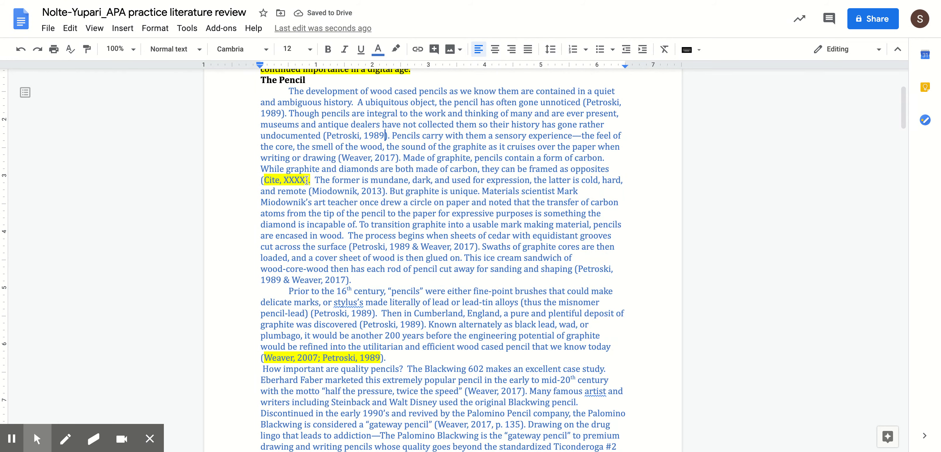
- Replace the "Cite, XXXX" placeholder after "framed as opposites" with "Miodownik, 2013"
click(306, 181)
key(BackSpace)
key(BackSpace)
key(BackSpace)
key(BackSpace)
key(BackSpace)
key(BackSpace)
key(BackSpace)
key(BackSpace)
key(BackSpace)
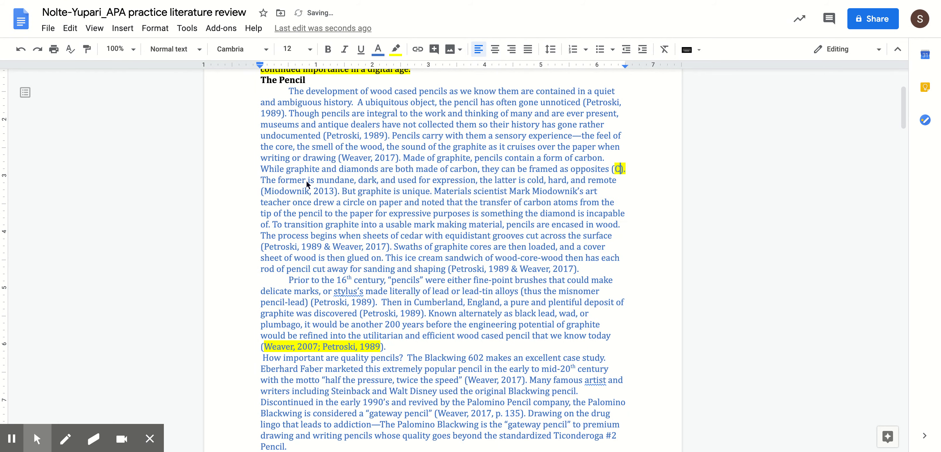
key(BackSpace)
text(Mi)
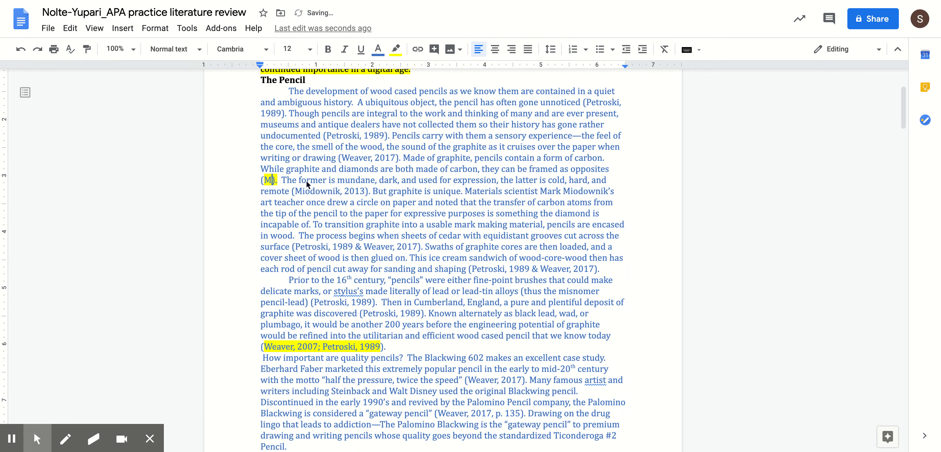
text(odownik)
text(, 2013)
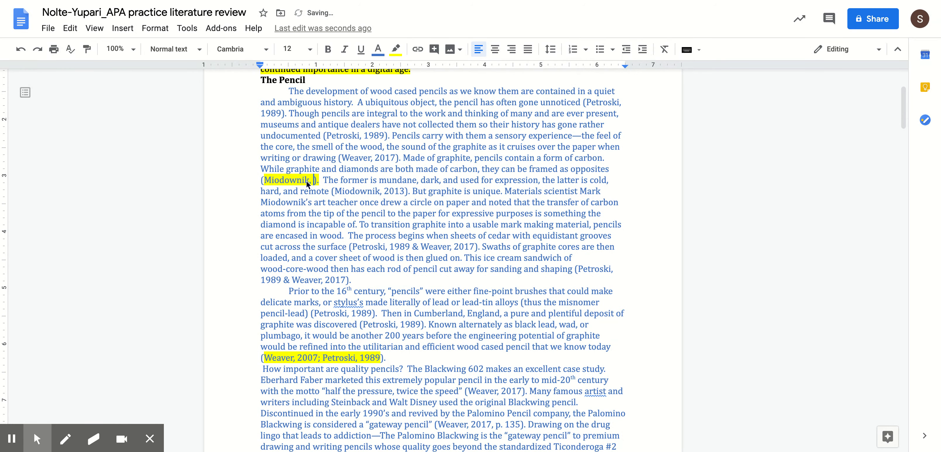
- Remove the yellow highlight from the Miodownik, 2013 citation after "framed as opposites"
drag(344, 180, 257, 179)
click(398, 53)
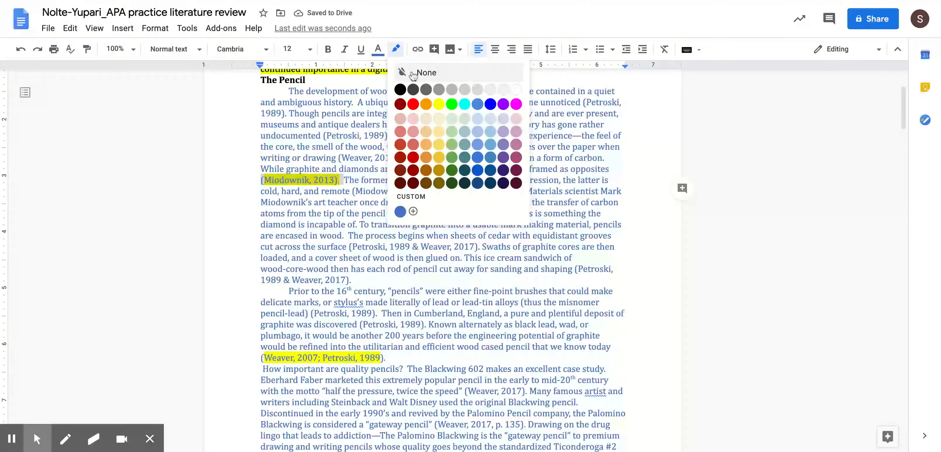
click(407, 69)
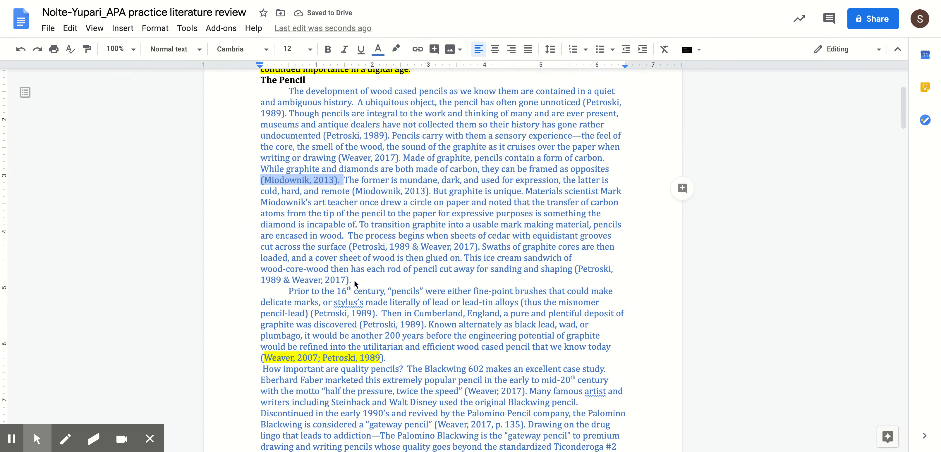
- Change the text color of the first paragraph under The Pencil to black
drag(351, 279, 276, 95)
click(378, 48)
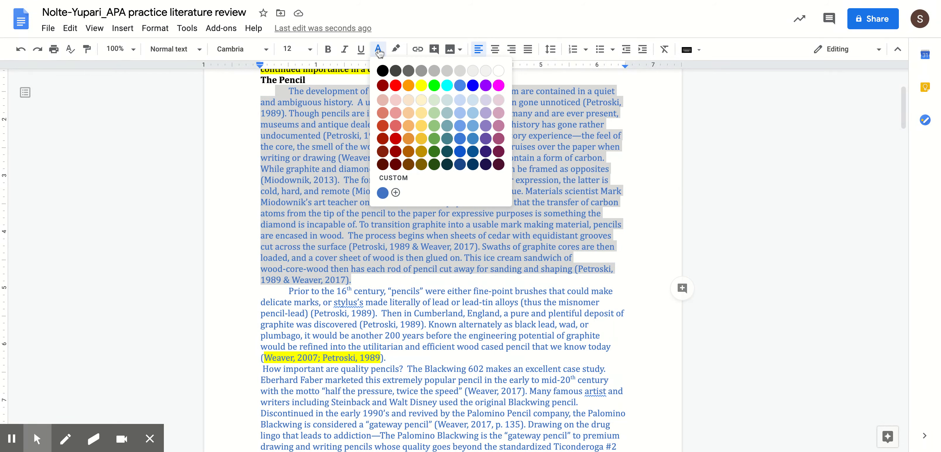
click(387, 74)
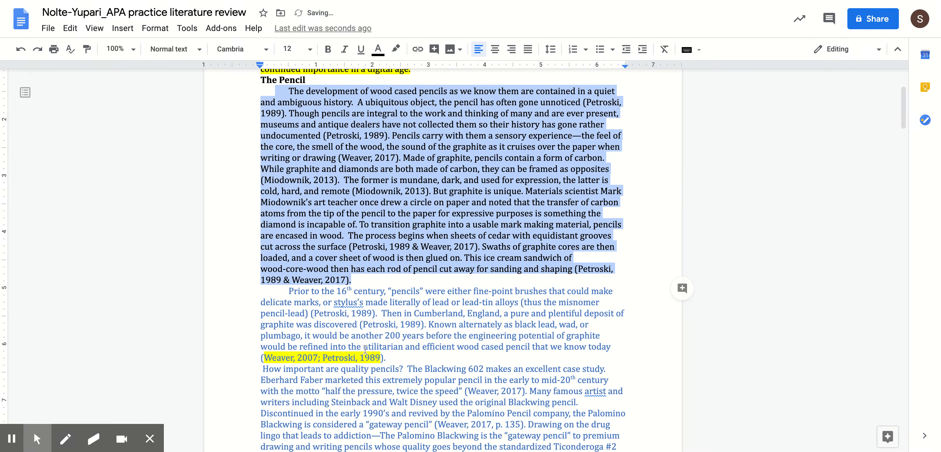
click(411, 236)
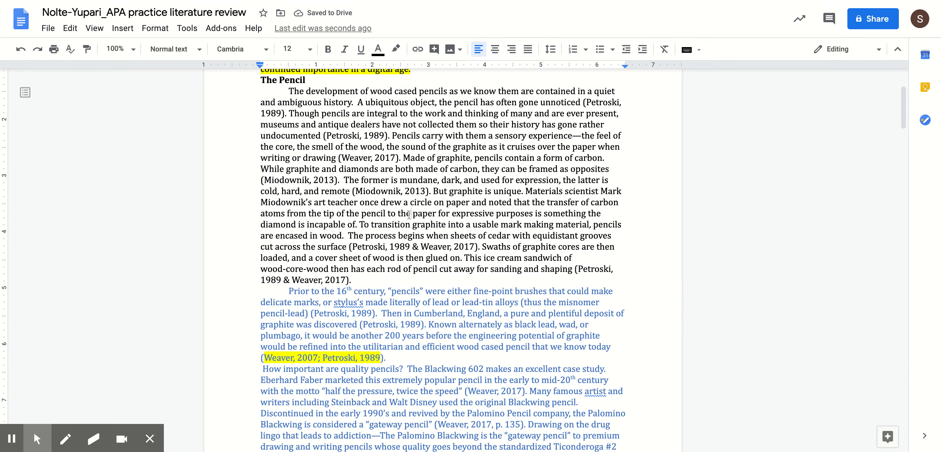
- Move "Weaver, 2007" behind "Petroski, 1989" in the highlighted citation of the second Pencil paragraph, separated by a semicolon
scroll(409, 214, up, 3)
scroll(408, 215, down, 7)
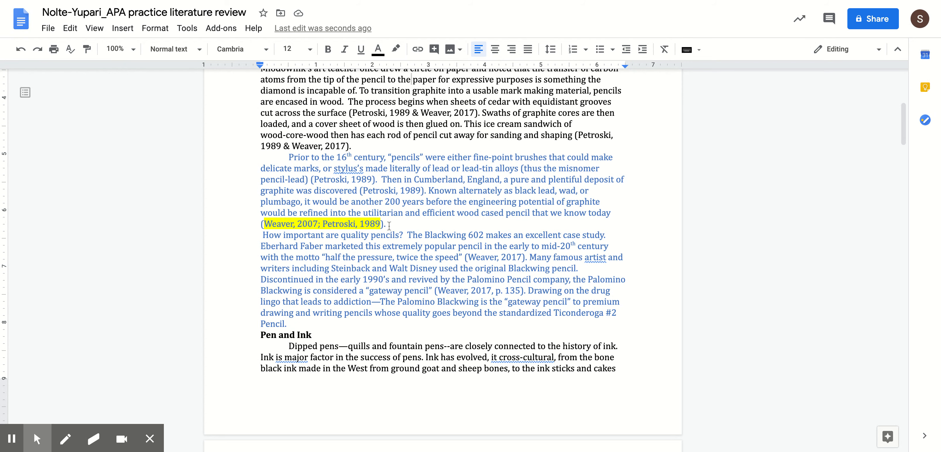
scroll(389, 226, up, 3)
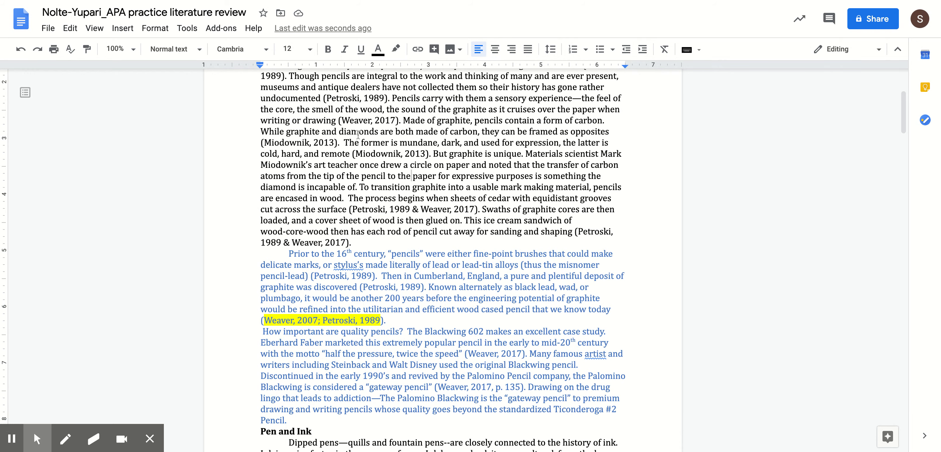
scroll(388, 303, down, 1)
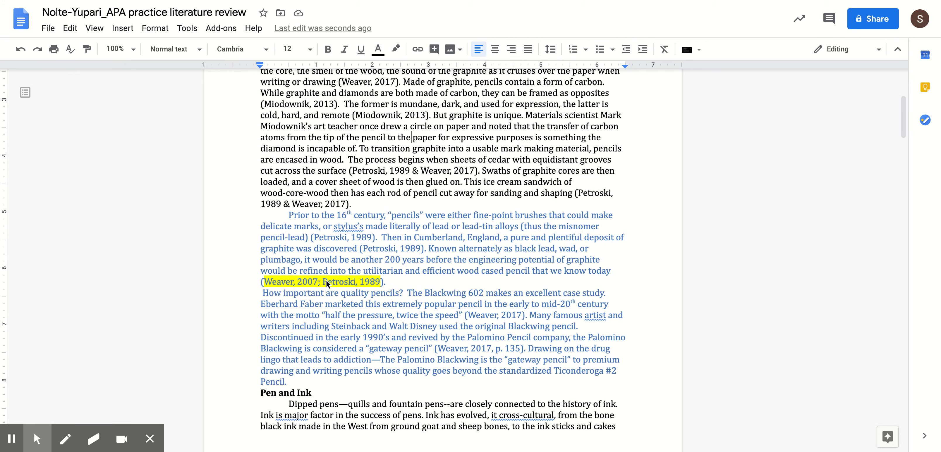
drag(317, 281, 264, 283)
key(ctrl+c)
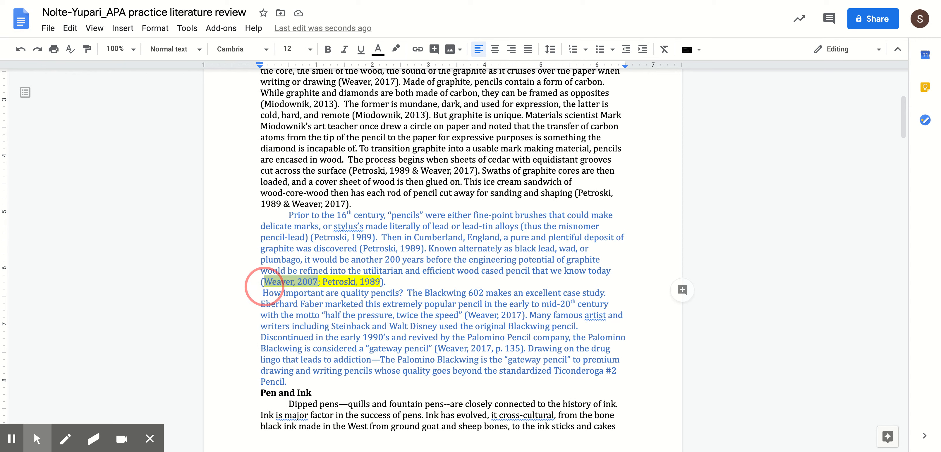
key(BackSpace)
click(317, 282)
text(;)
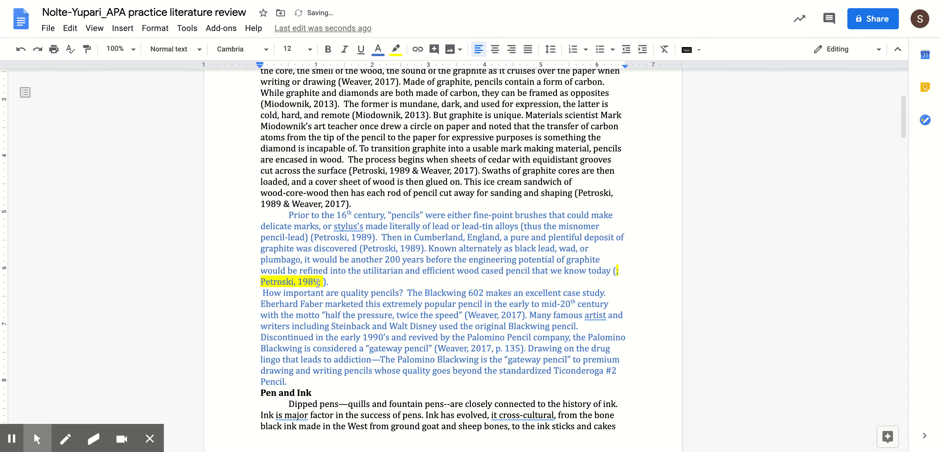
key(ctrl+v)
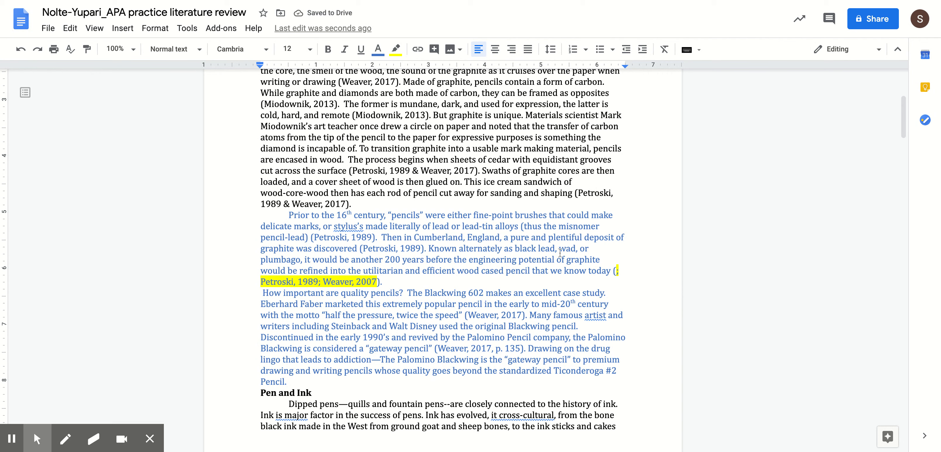
- Delete the leftover semicolon before Petroski in the reordered citation and remove the citation's yellow highlight
click(617, 271)
key(BackSpace)
click(321, 282)
click(321, 282)
drag(377, 281, 256, 282)
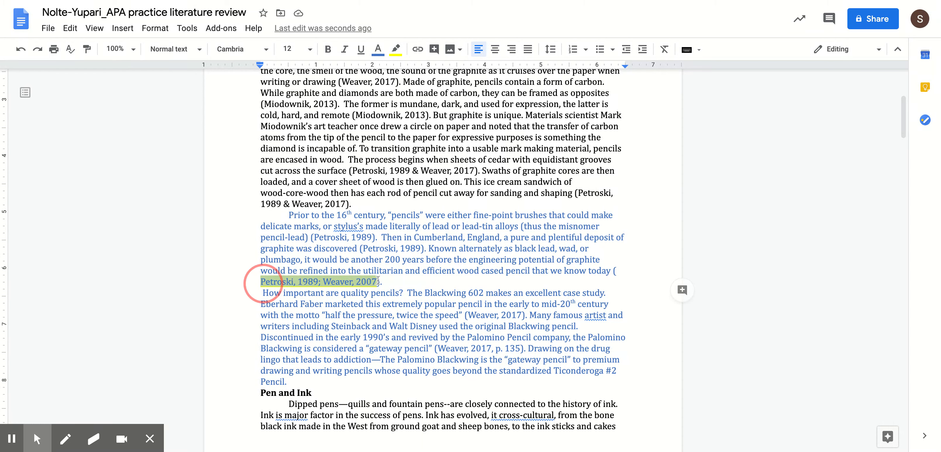
click(397, 50)
click(409, 71)
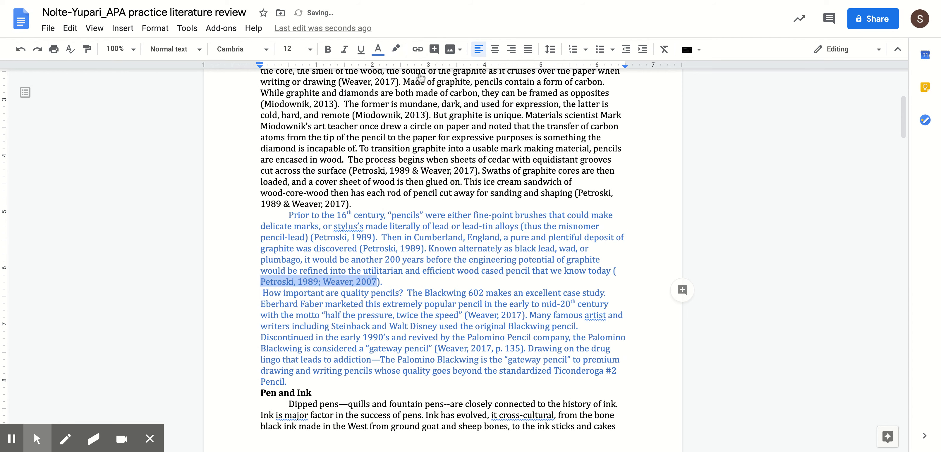
- Change the text color of the two remaining blue paragraphs under The Pencil to black
mouse_move(287, 382)
mouse_down()
mouse_move(255, 322)
mouse_move(258, 218)
mouse_up()
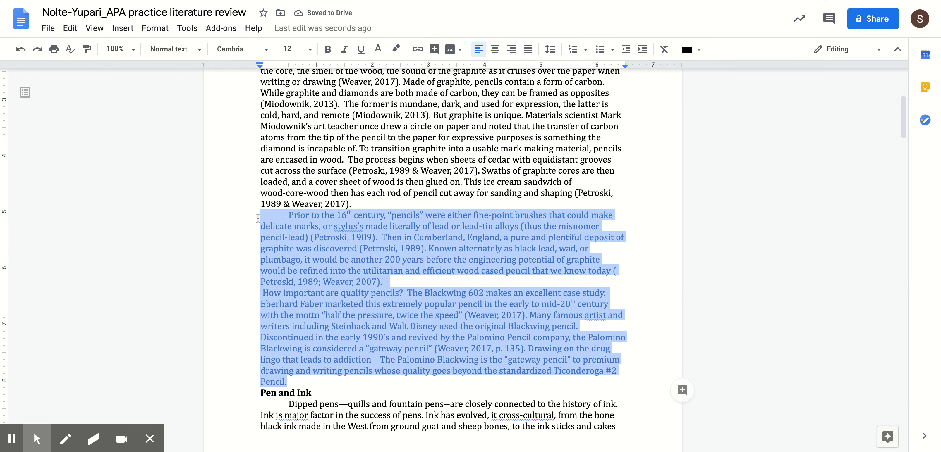
click(379, 50)
click(383, 70)
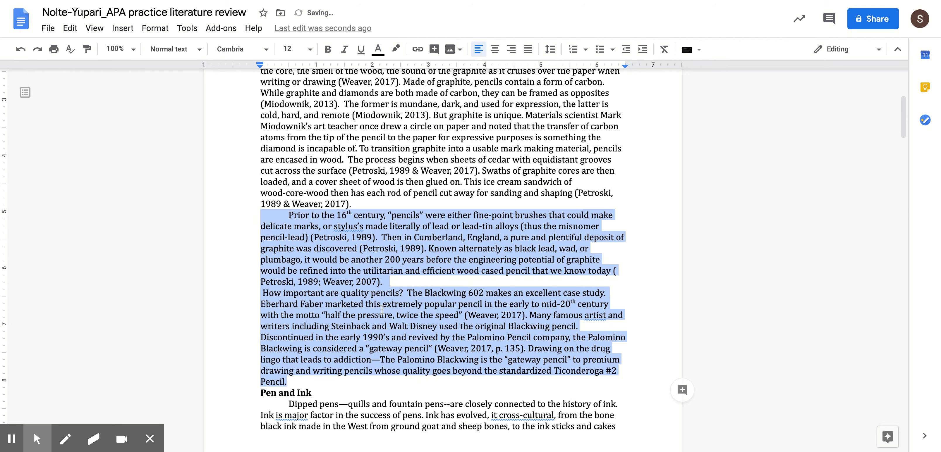
- Highlight the blue placeholder heading "XXXXXXX--A Fascination With Materials OR Why Materials????" in yellow
scroll(437, 310, down, 15)
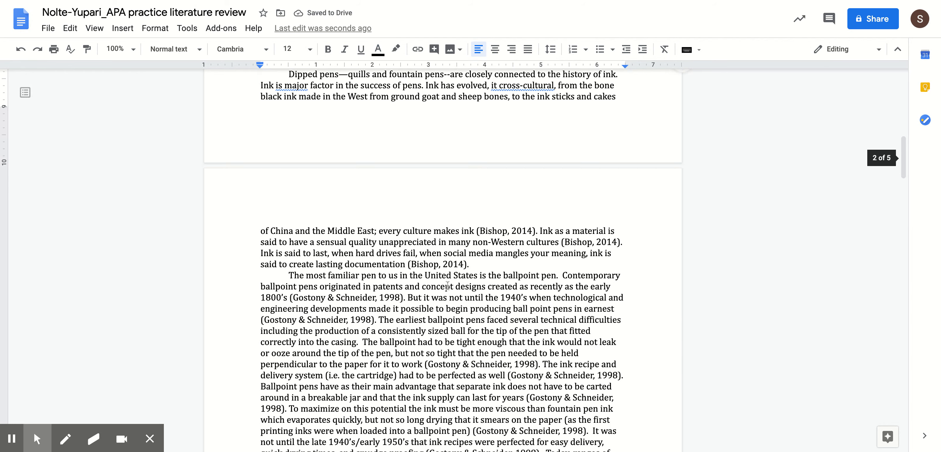
scroll(447, 285, down, 3)
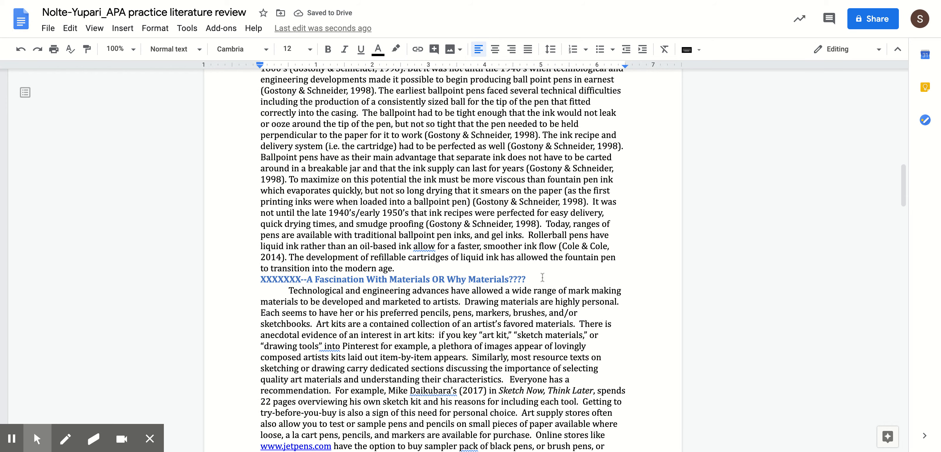
drag(533, 279, 248, 279)
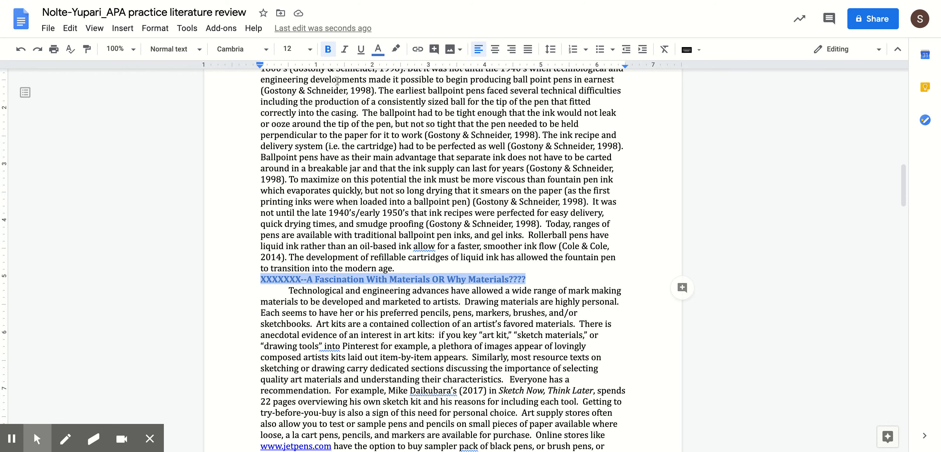
click(394, 57)
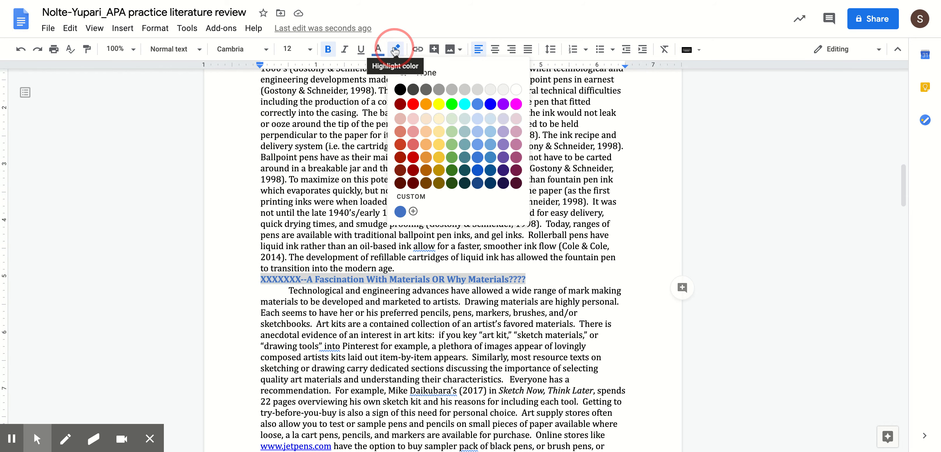
click(439, 108)
click(409, 313)
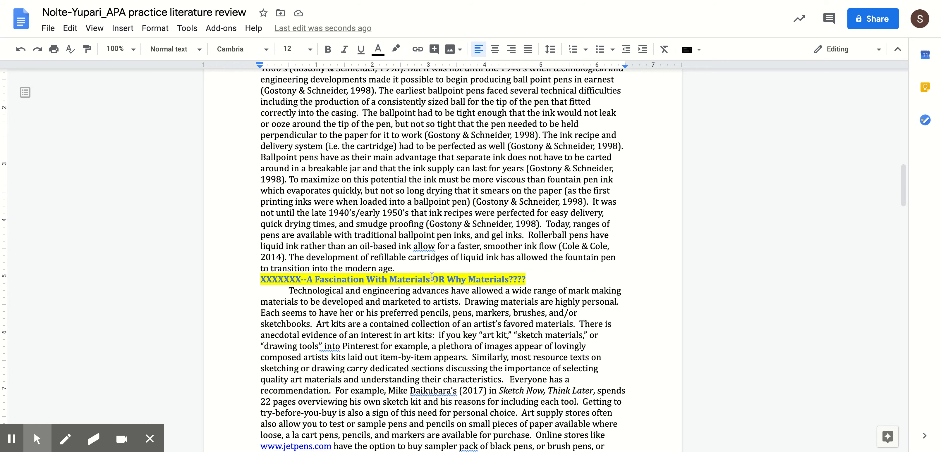
- Delete the alternative wording "OR Why Materials????" from the end of the highlighted heading
click(526, 279)
key(BackSpace)
key(BackSpace)
key(BackSpace)
key(BackSpace)
key(BackSpace)
key(BackSpace)
key(BackSpace)
key(BackSpace)
key(BackSpace)
key(BackSpace)
key(BackSpace)
key(BackSpace)
key(BackSpace)
key(BackSpace)
key(BackSpace)
key(BackSpace)
key(BackSpace)
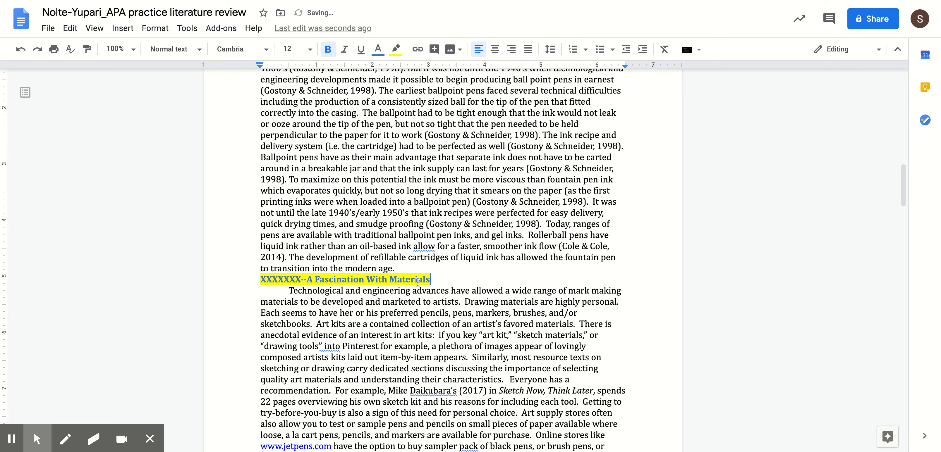
- Delete the "XXXXXXX--" placeholder from the start of the heading so it begins with "A Fascination"
click(307, 279)
key(BackSpace)
key(BackSpace)
key(BackSpace)
key(BackSpace)
key(BackSpace)
key(BackSpace)
key(BackSpace)
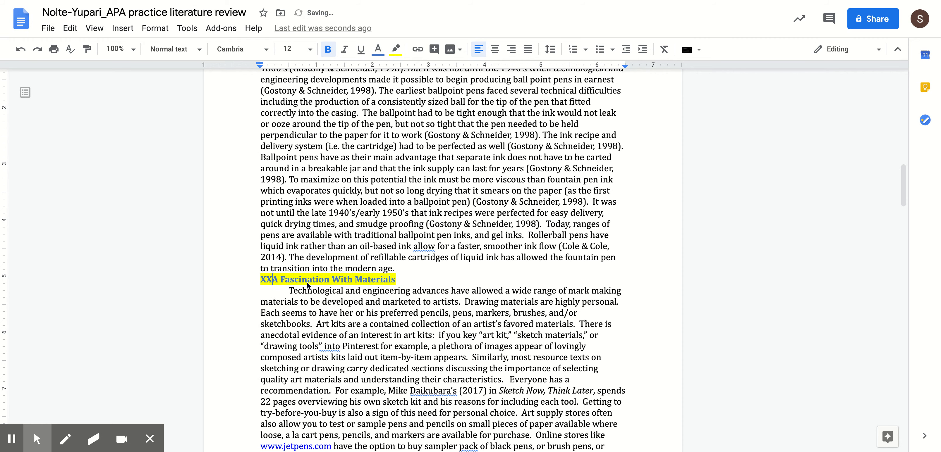
key(BackSpace)
key(BackSpace)
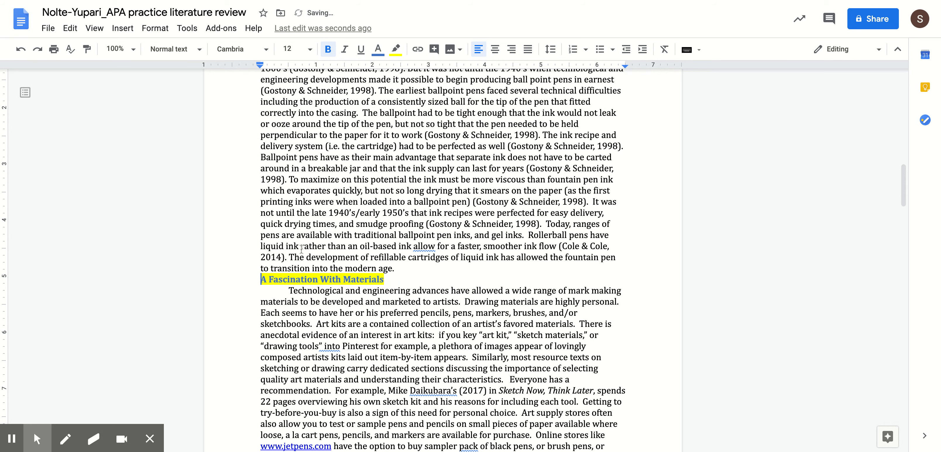
- Change the text color of the heading "A Fascination With Materials" to black and remove its yellow highlight
click(378, 49)
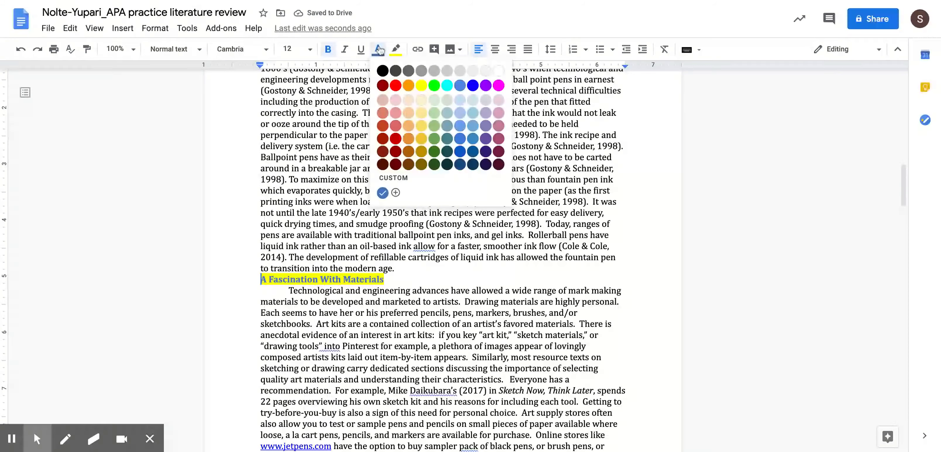
click(384, 72)
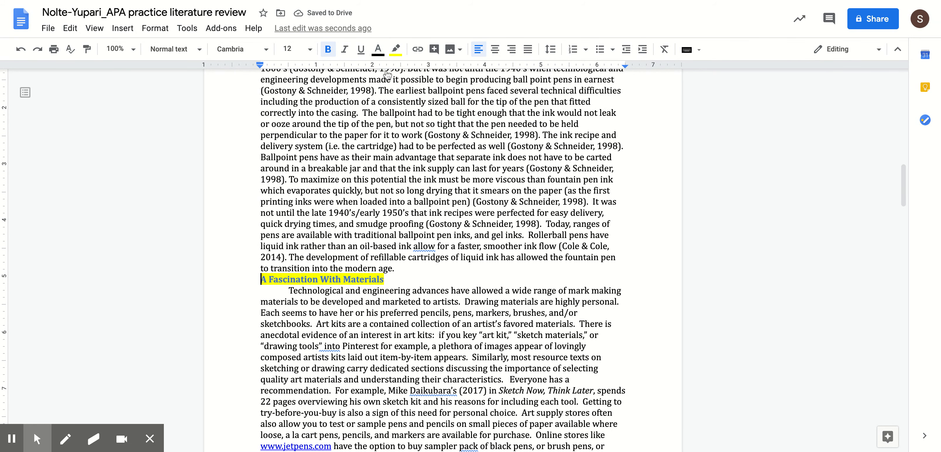
drag(344, 280, 262, 280)
triple_click(406, 280)
click(378, 49)
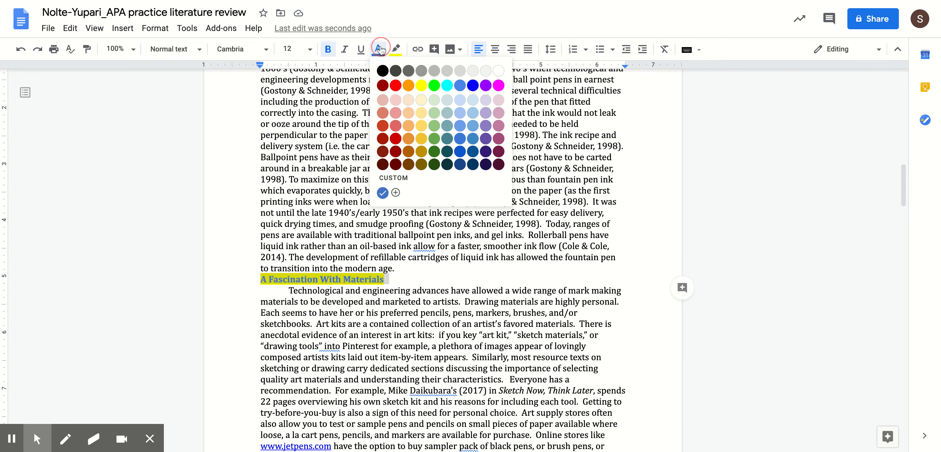
click(382, 71)
click(395, 49)
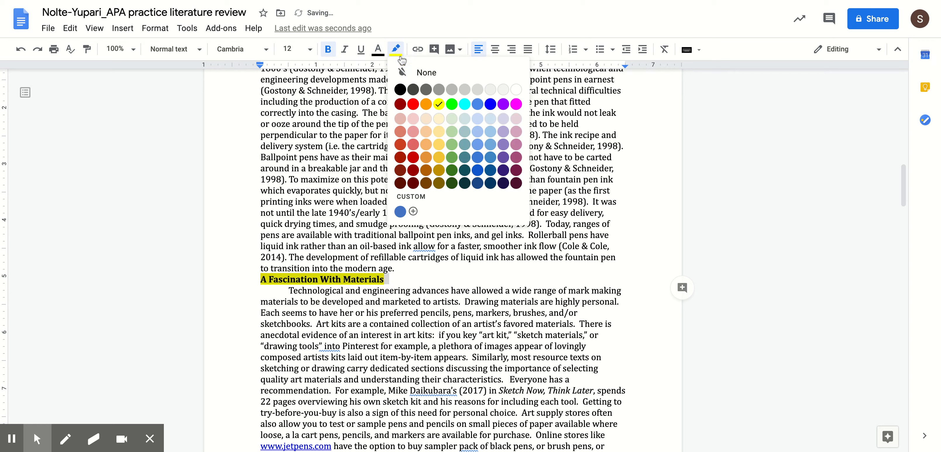
click(401, 69)
- Check the following sections for draft highlights, down to the Hetland et al. (2013) citation under Related Studies in Art Education
scroll(425, 282, down, 8)
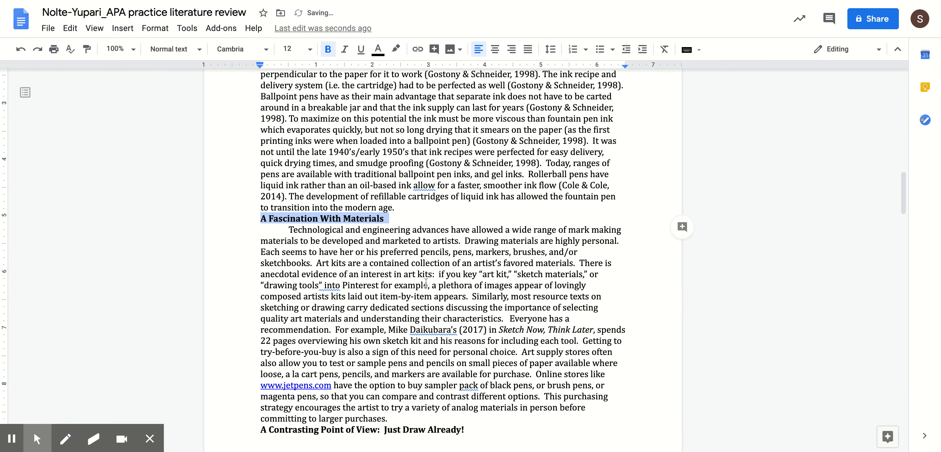
scroll(426, 287, down, 13)
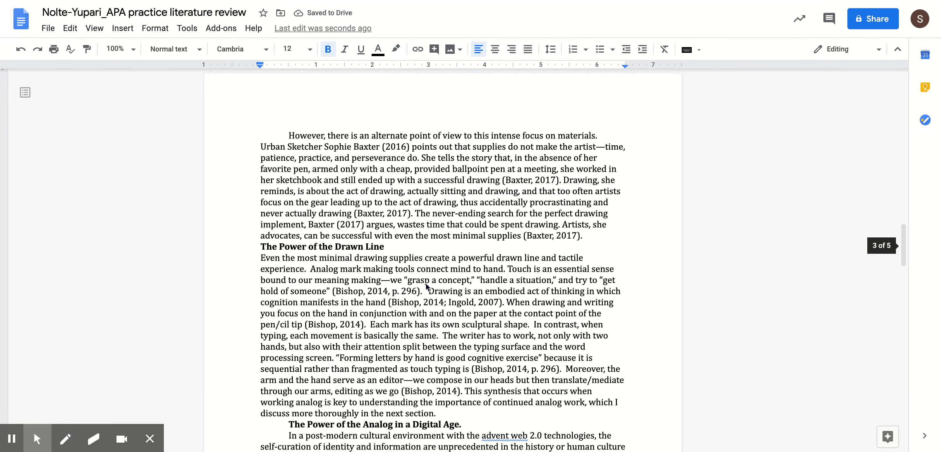
scroll(426, 287, down, 10)
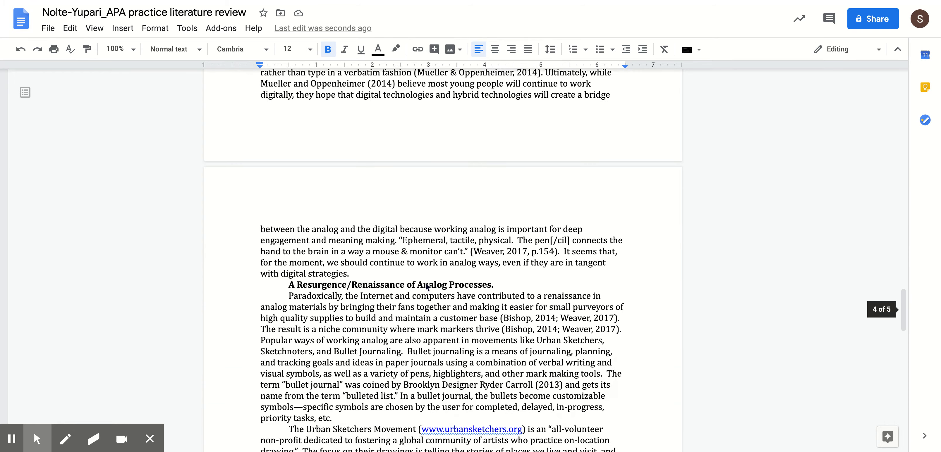
scroll(427, 286, down, 7)
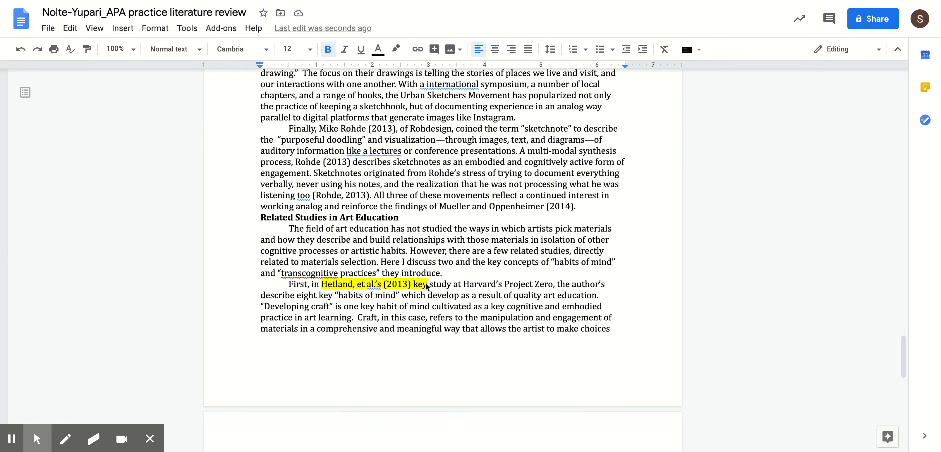
scroll(353, 281, down, 2)
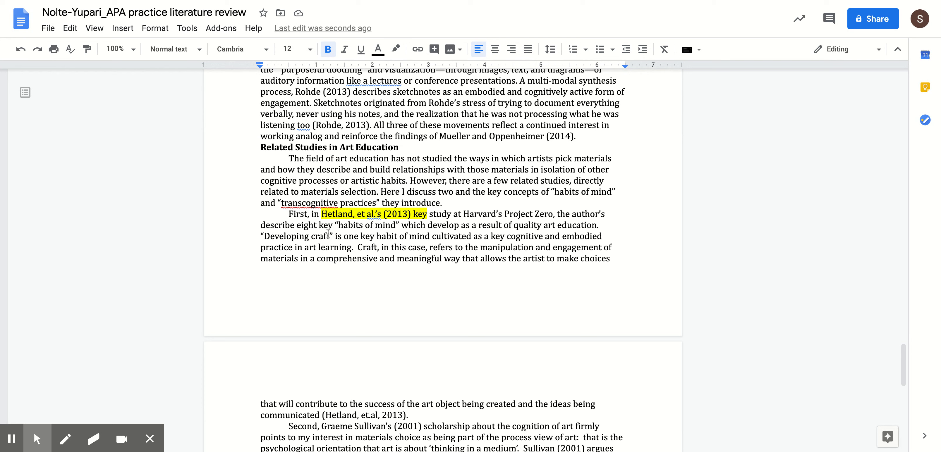
click(322, 215)
drag(322, 215, 433, 214)
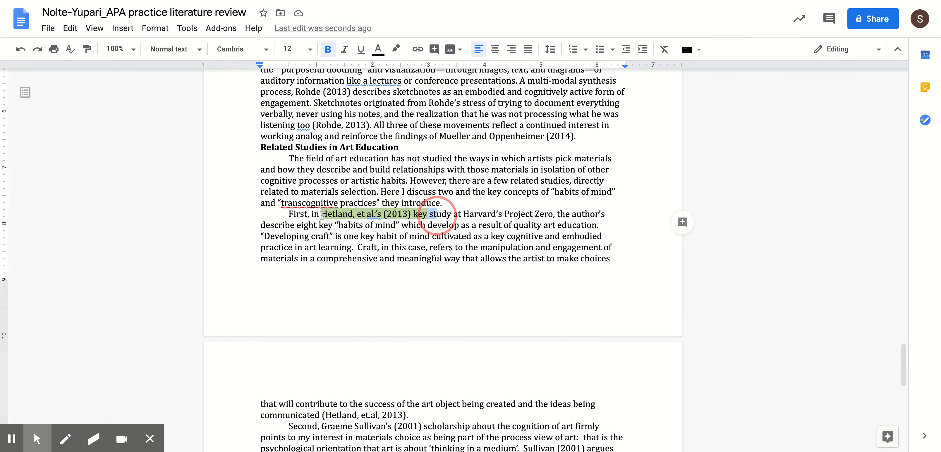
click(351, 216)
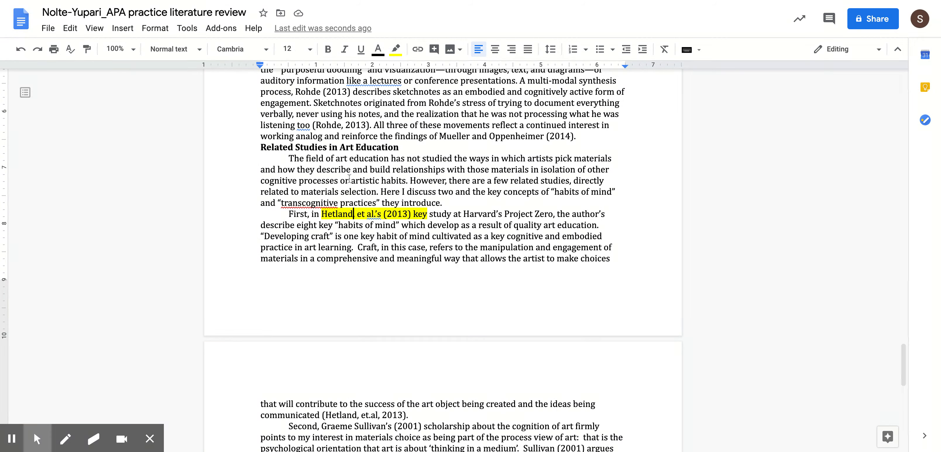
- Try to correct the comma after "Hetland" in the highlighted citation
text(,)
key(BackSpace)
key(BackSpace)
drag(357, 214, 382, 214)
- Remove the yellow highlight from "Hetland, et al.'s (2013) key" under Related Studies in Art Education
drag(428, 214, 294, 214)
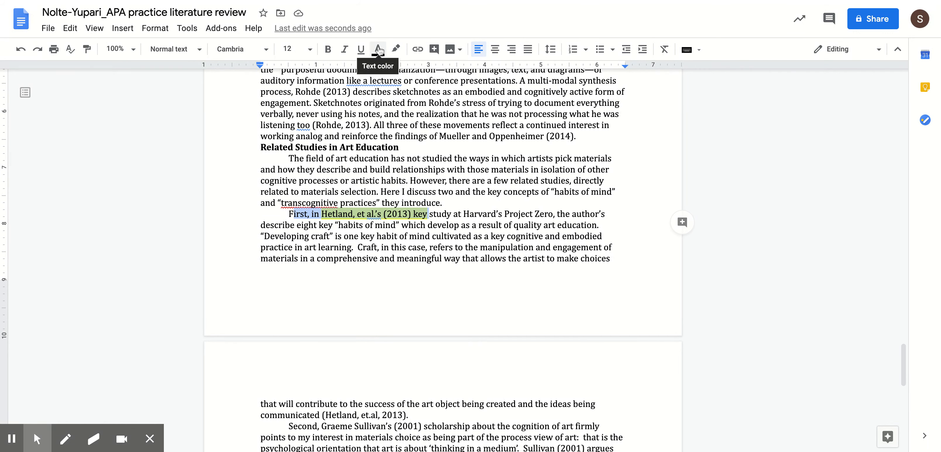
click(395, 49)
click(409, 73)
- Review the draft from its last page back to the opening paragraphs, checking the citations and remaining draft formatting
scroll(386, 219, down, 10)
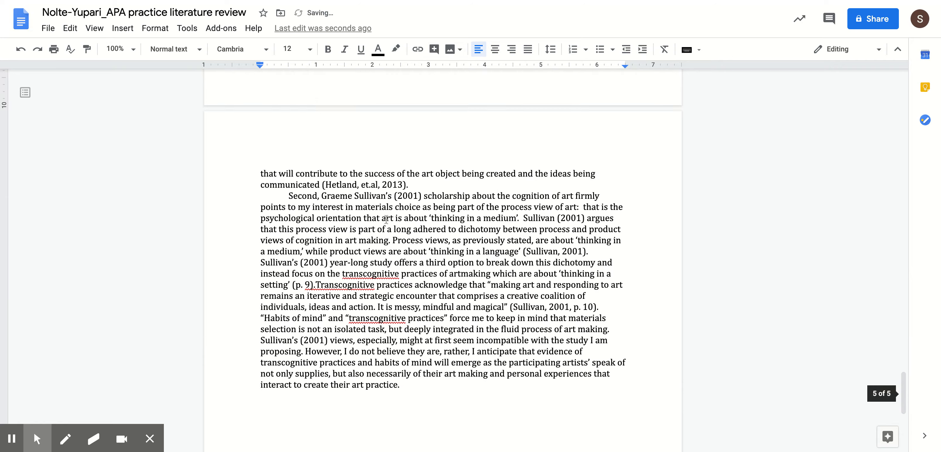
scroll(386, 219, up, 15)
scroll(386, 220, up, 20)
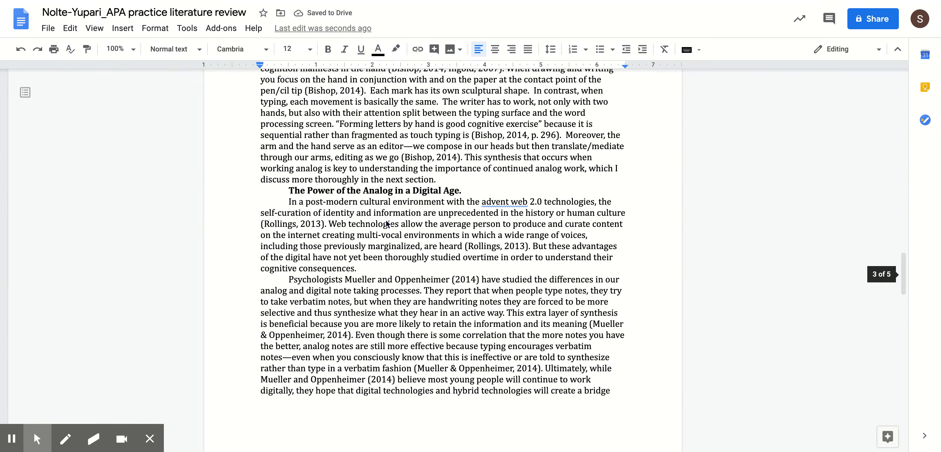
scroll(387, 220, up, 3)
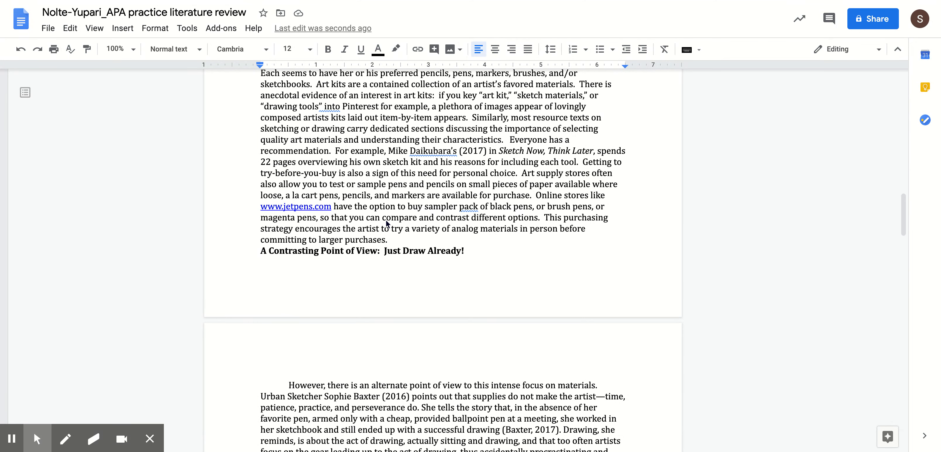
scroll(386, 220, up, 20)
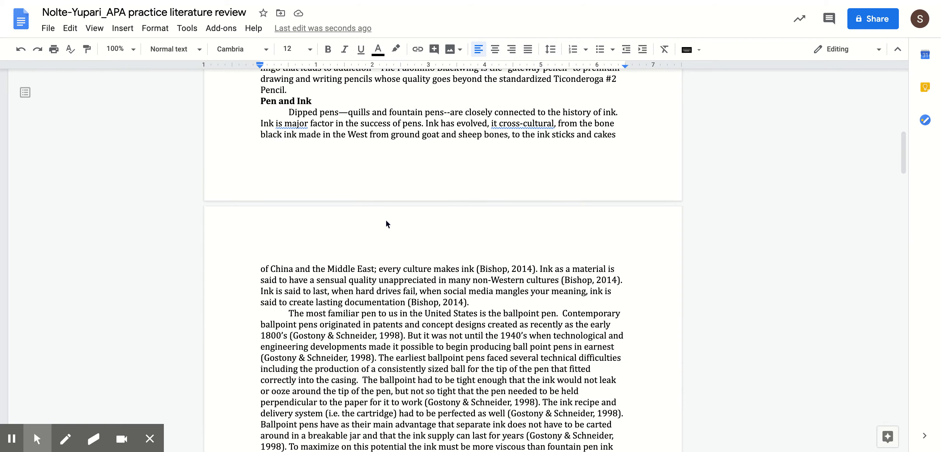
scroll(386, 220, up, 4)
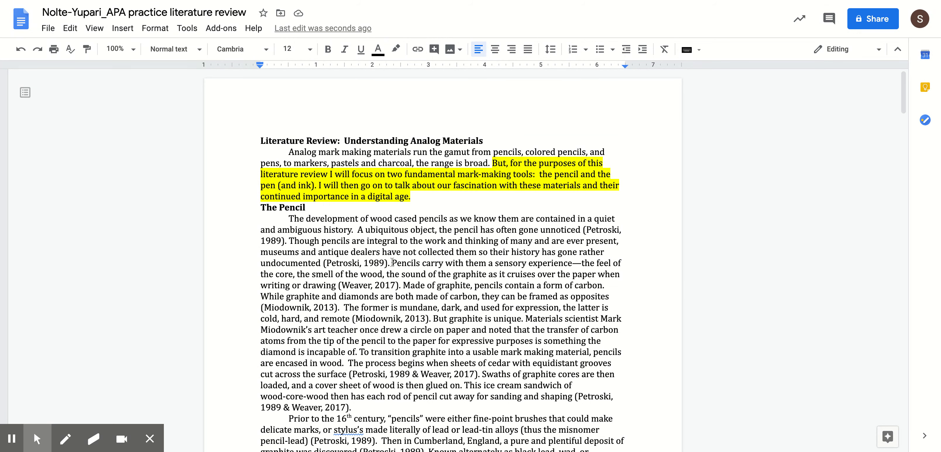
scroll(397, 306, down, 3)
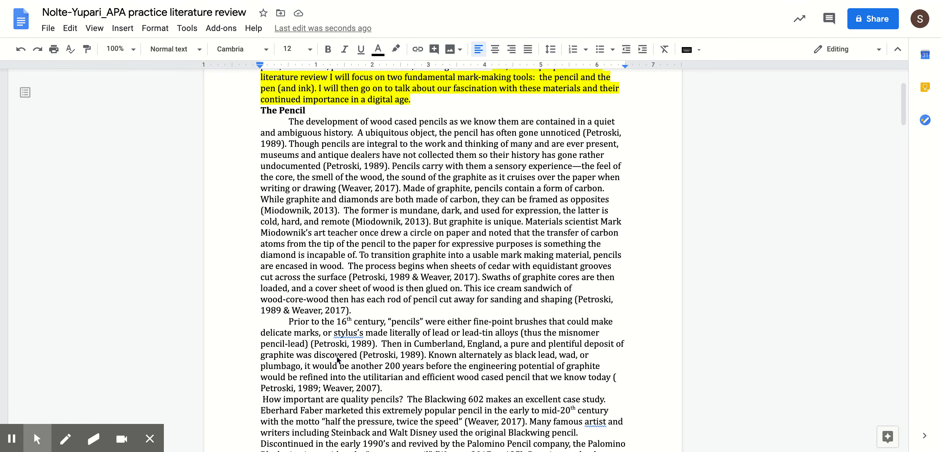
drag(365, 133, 428, 133)
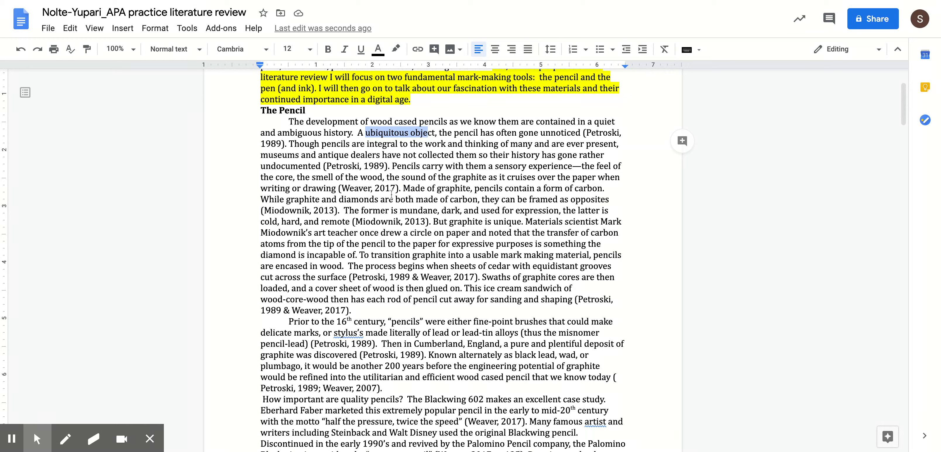
scroll(372, 201, up, 3)
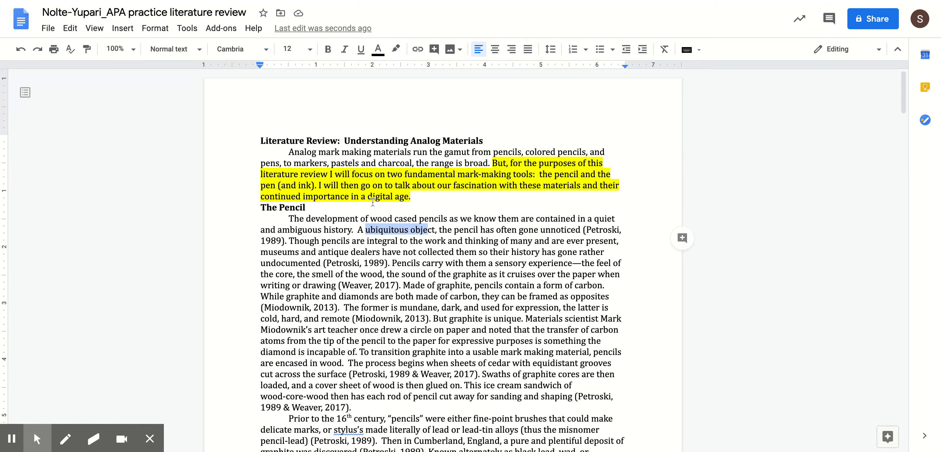
- Set the line spacing of the whole literature review, from its title to the last paragraph, to double
click(260, 140)
mouse_move(260, 141)
mouse_down()
mouse_move(478, 187)
mouse_move(471, 330)
mouse_move(457, 342)
mouse_up()
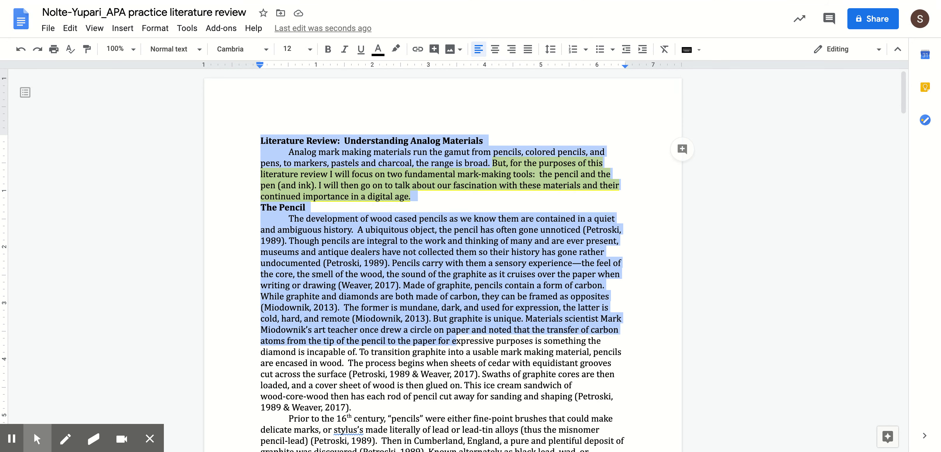
click(261, 139)
drag(261, 139, 475, 451)
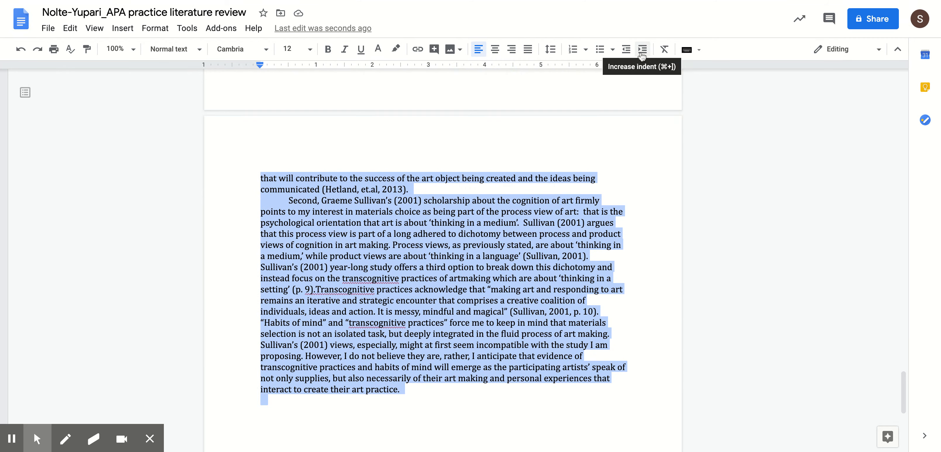
click(550, 49)
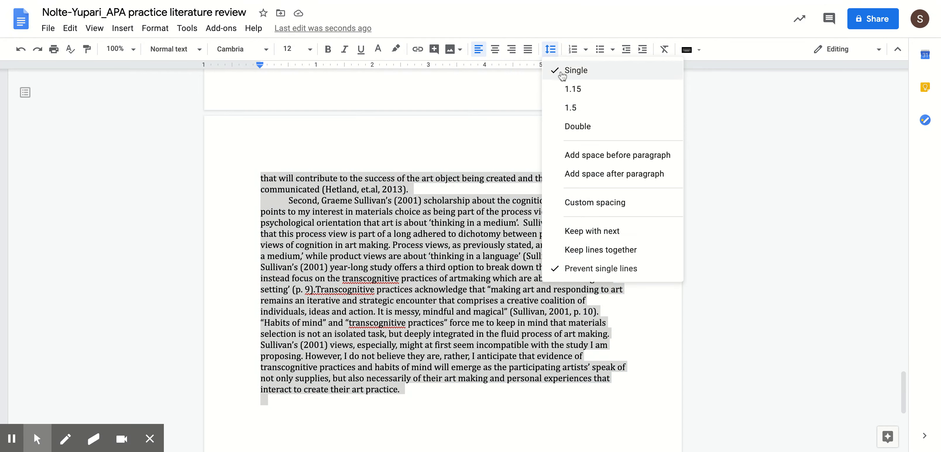
click(569, 127)
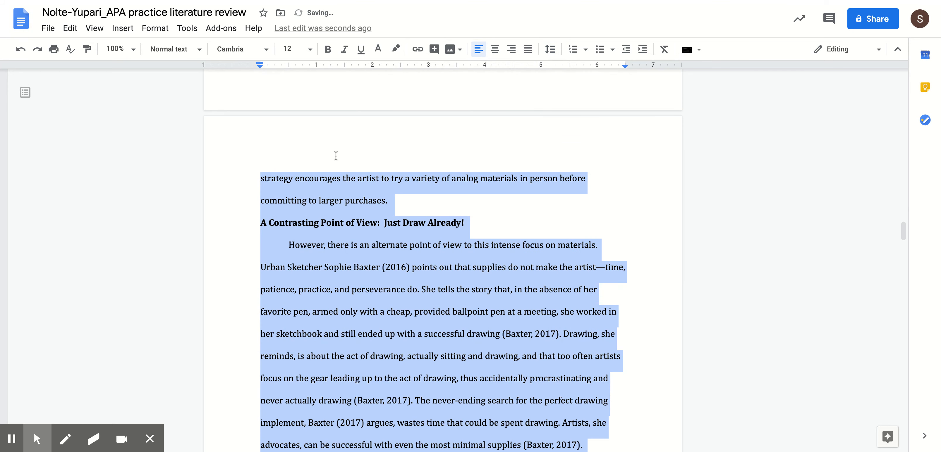
- Insert a page header in the document
click(122, 28)
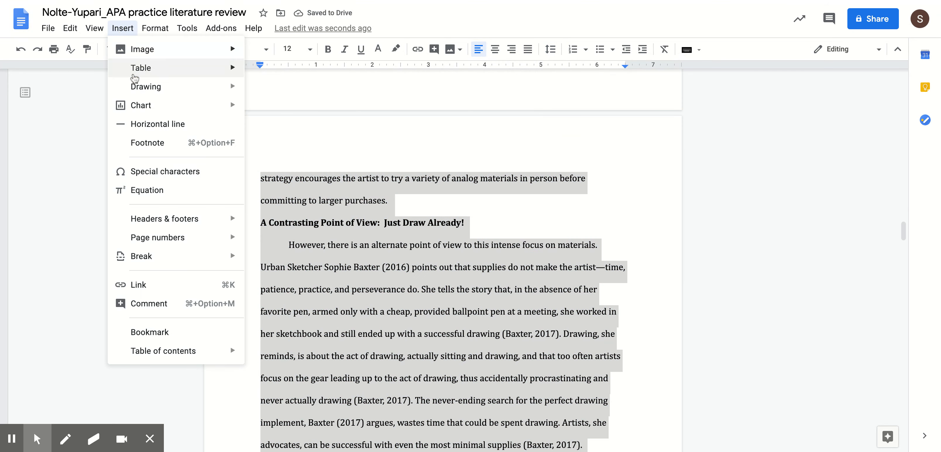
mouse_move(148, 220)
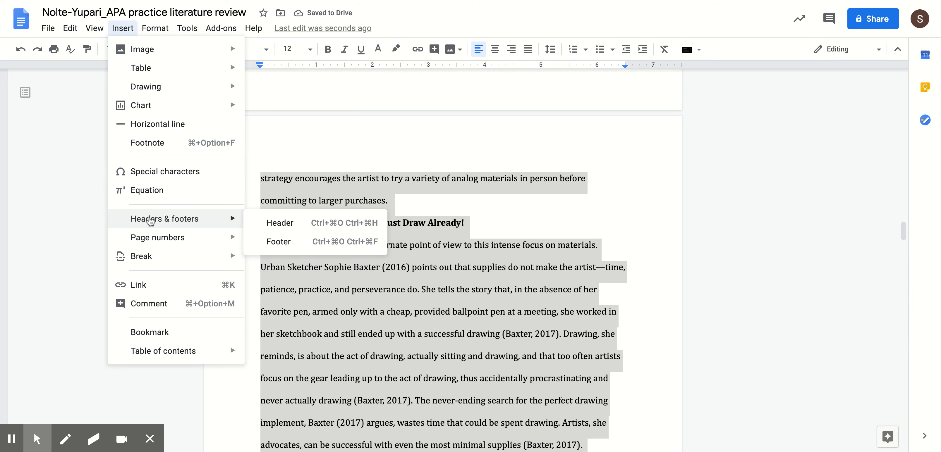
click(280, 223)
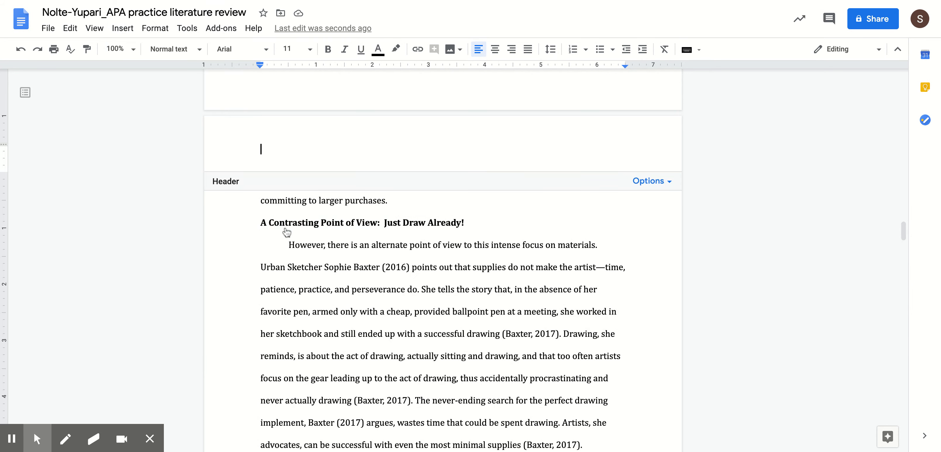
- Enter the running head "ANALOG DRAWING" in the page header and format it in Cambria, size 12
text(ANA)
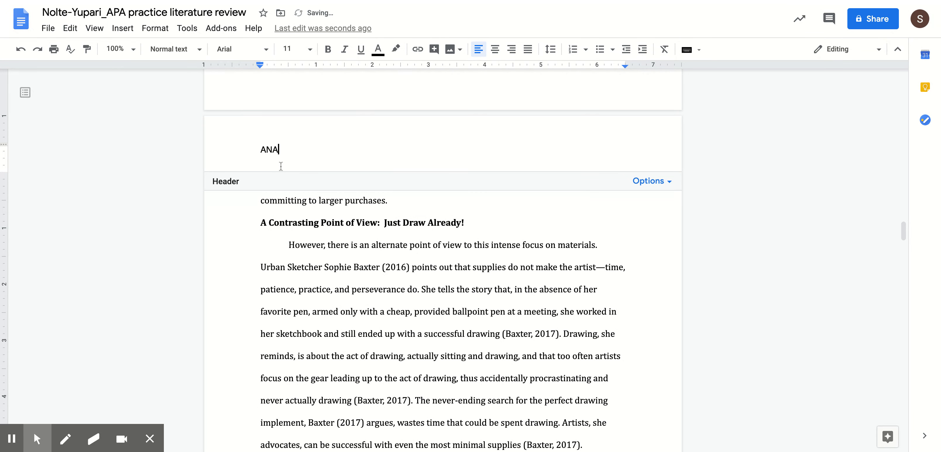
text(LOG DRAWING)
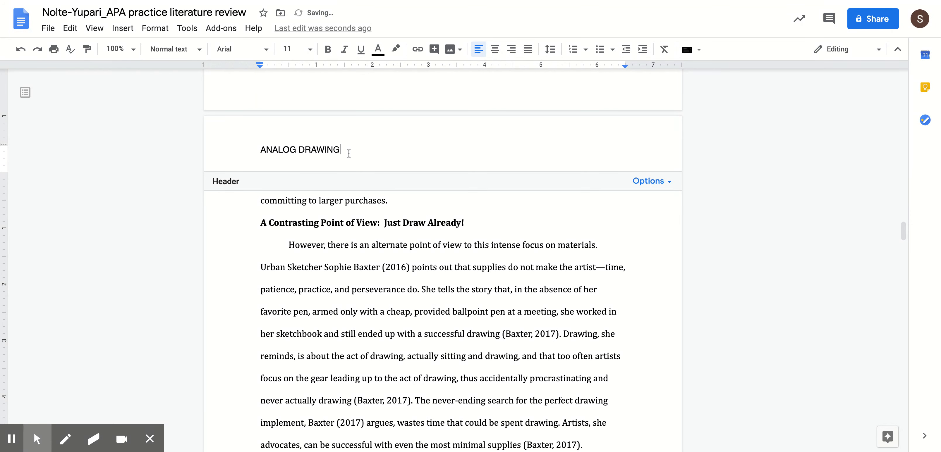
drag(343, 150, 260, 150)
click(265, 49)
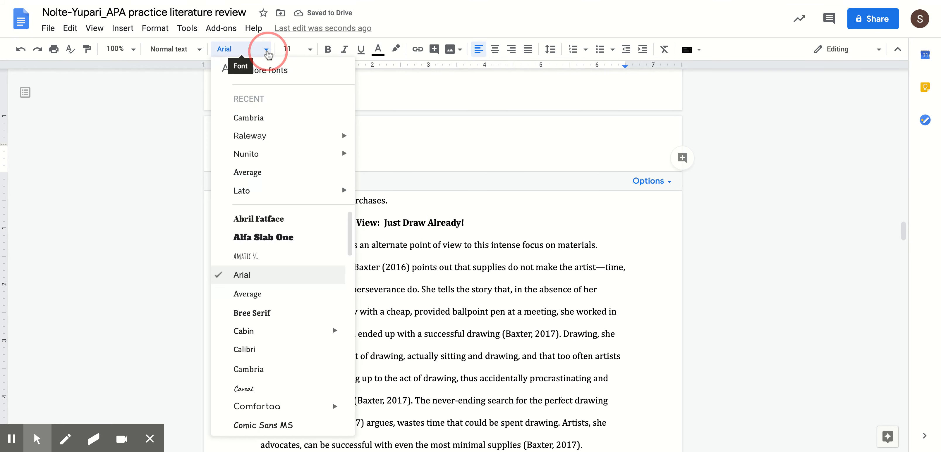
click(249, 118)
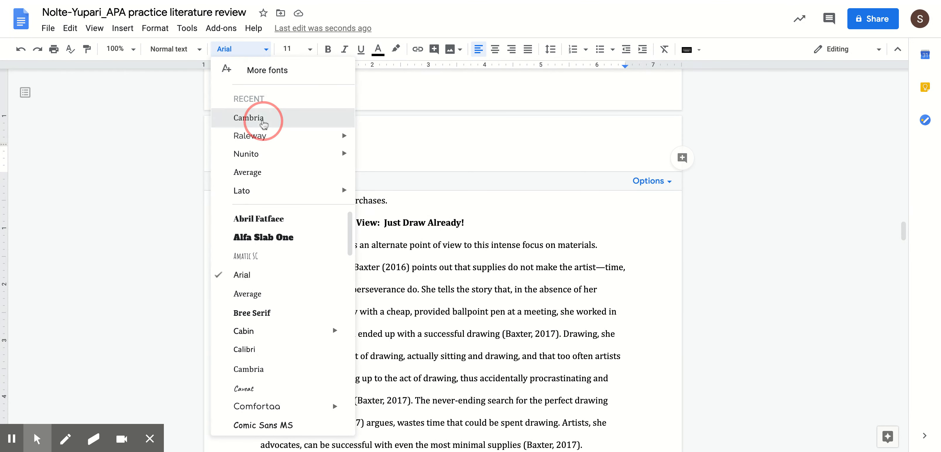
click(310, 49)
click(291, 145)
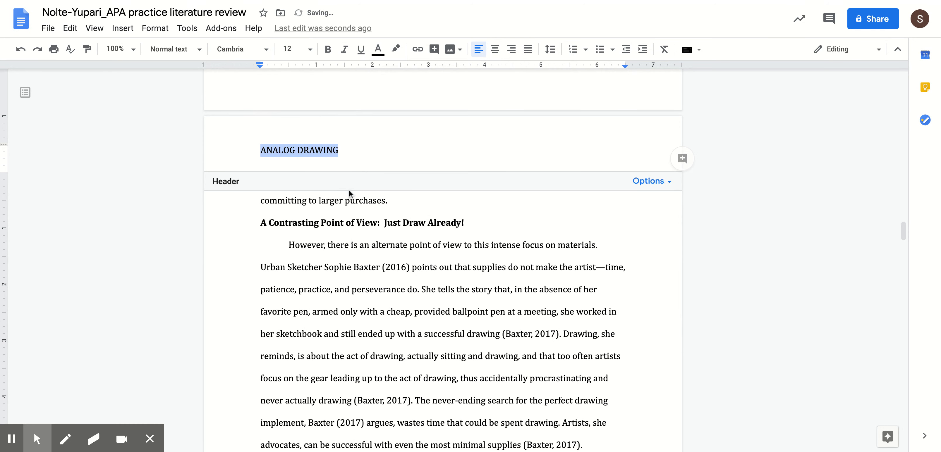
- Add an automatic page number after the running head on every page, spaced over to the header's right margin
click(345, 150)
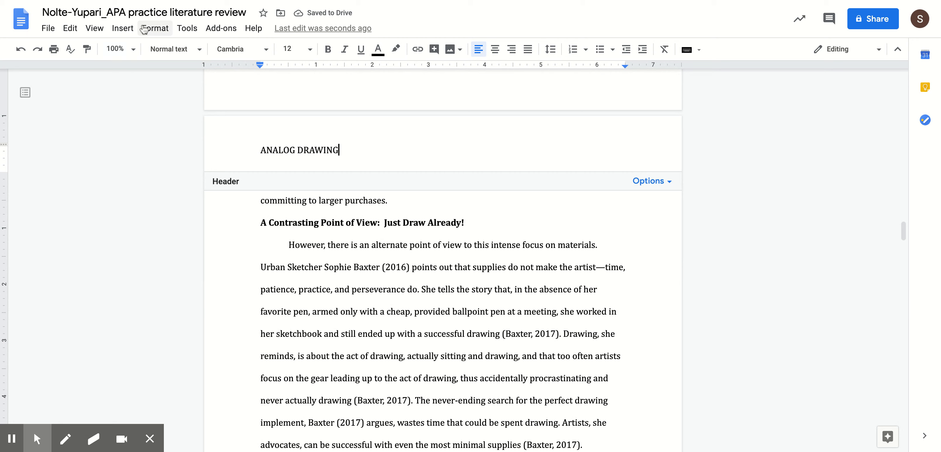
click(124, 31)
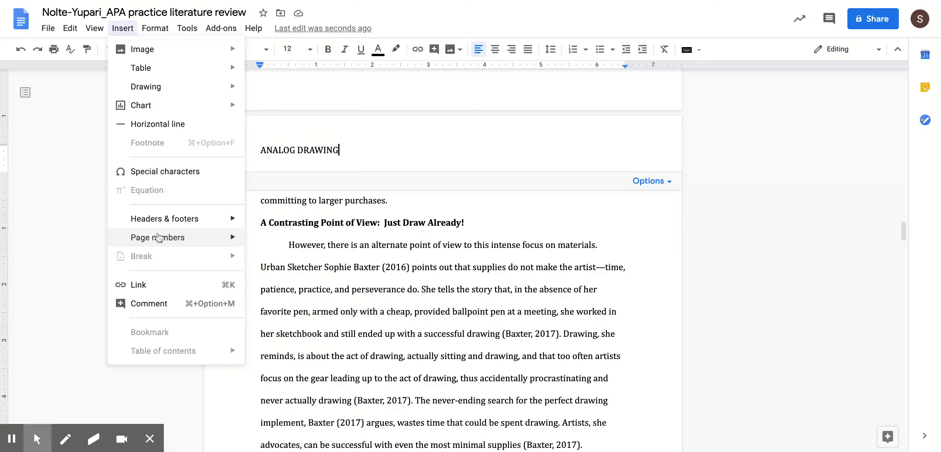
mouse_move(159, 242)
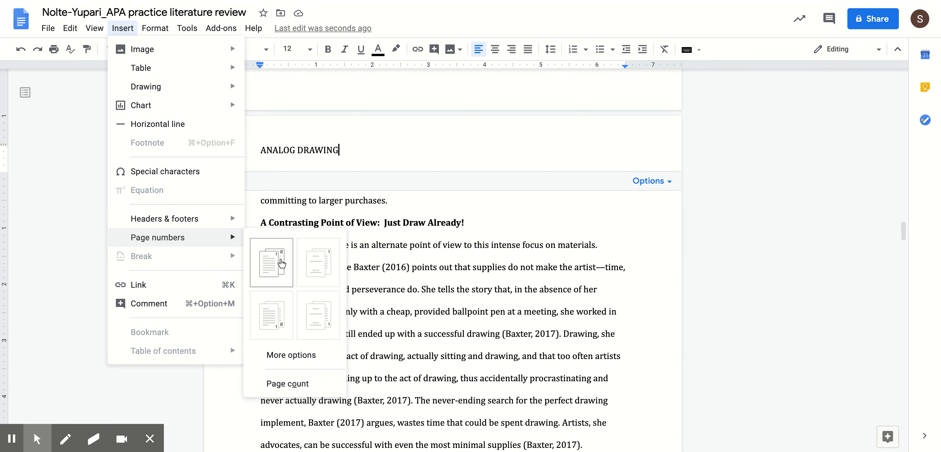
click(281, 262)
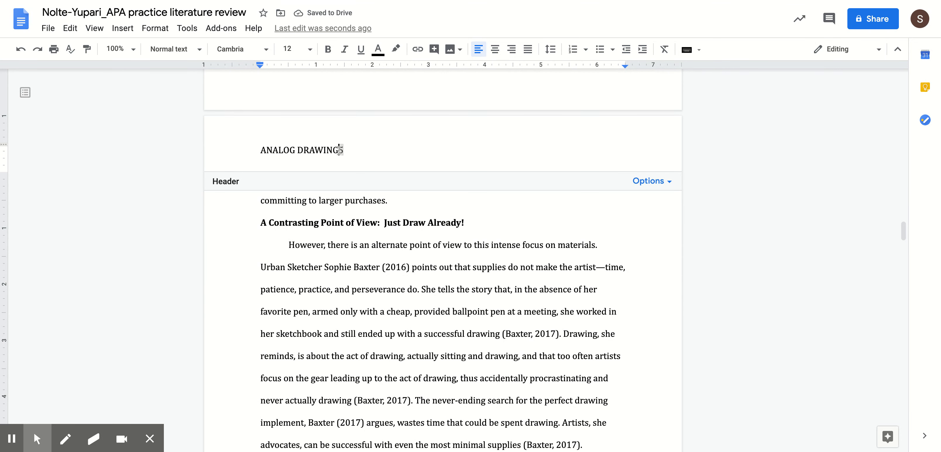
click(339, 151)
key(BackSpace)
click(359, 270)
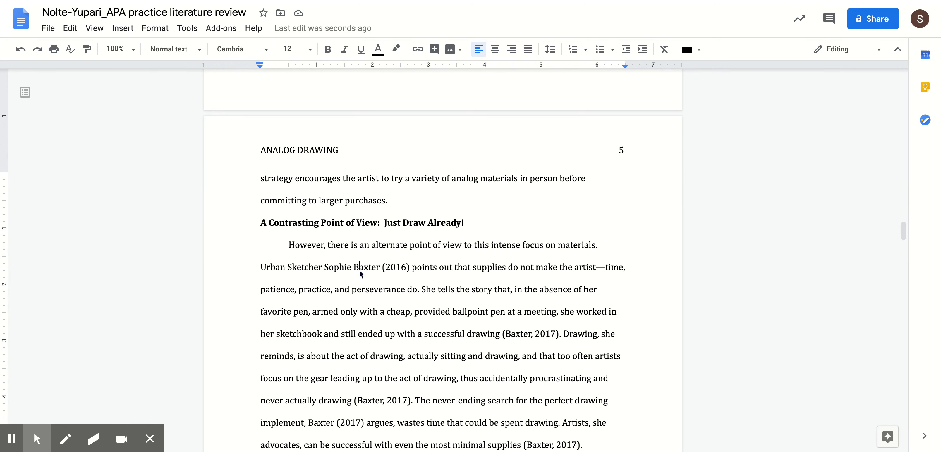
scroll(361, 272, down, 20)
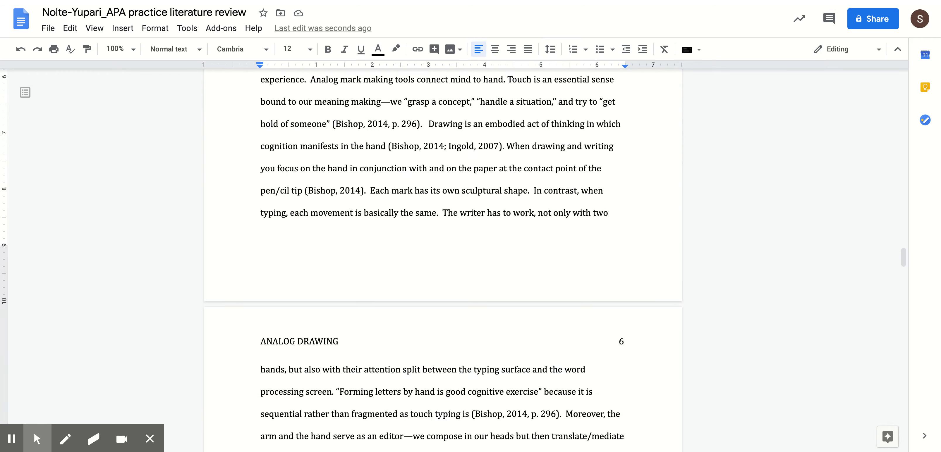
scroll(364, 270, down, 3)
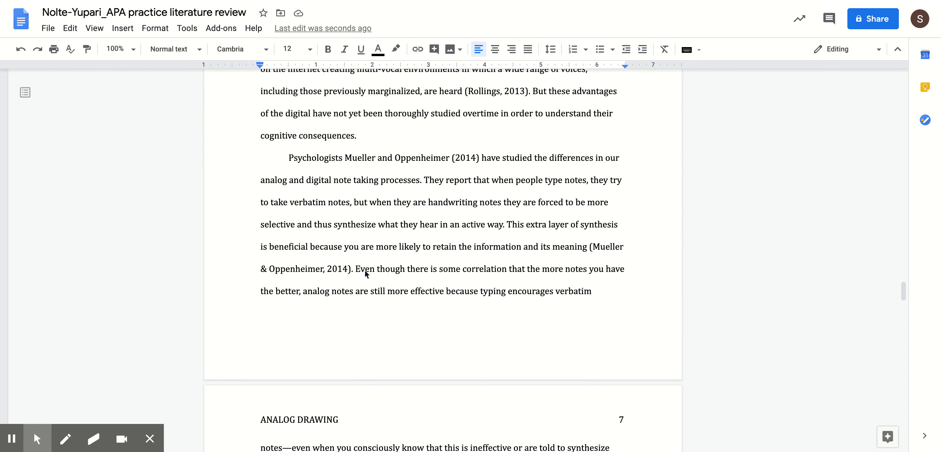